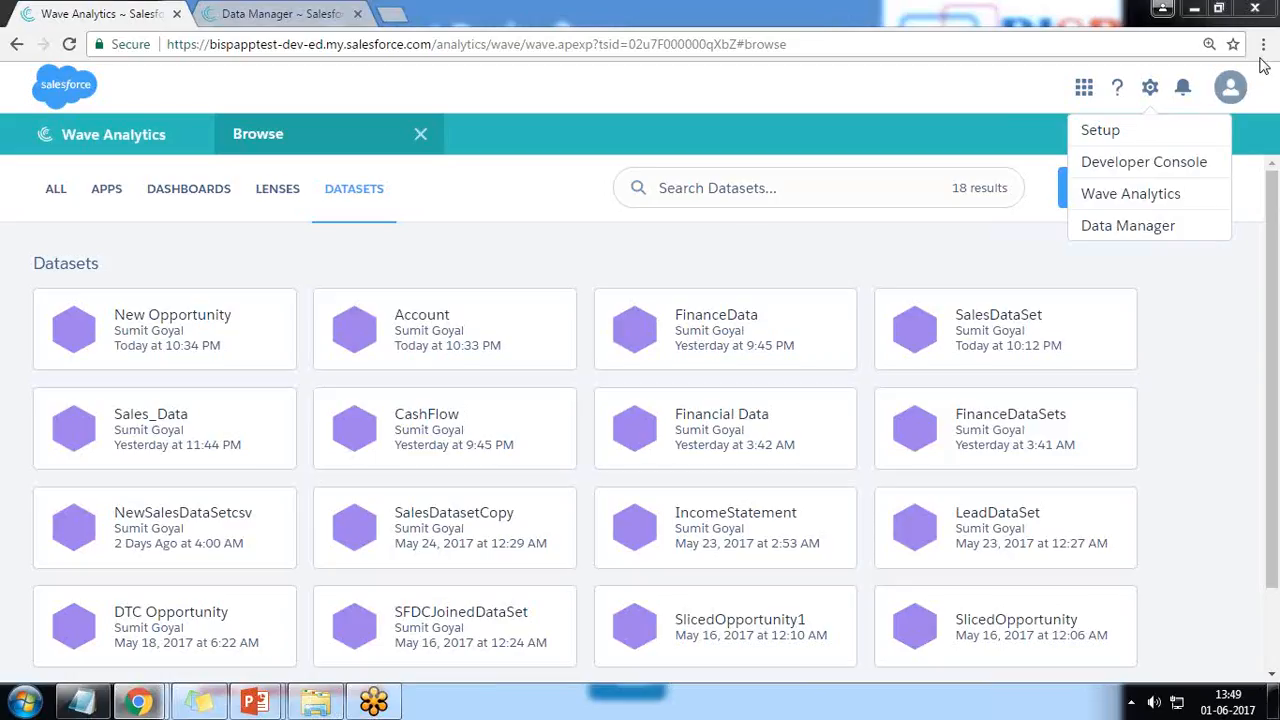
Step: Request the Data Manager from Wave Analytics and log in to Salesforce with the prefilled credentials
click(748, 243)
scroll(924, 438, down, 1)
scroll(903, 451, up, 1)
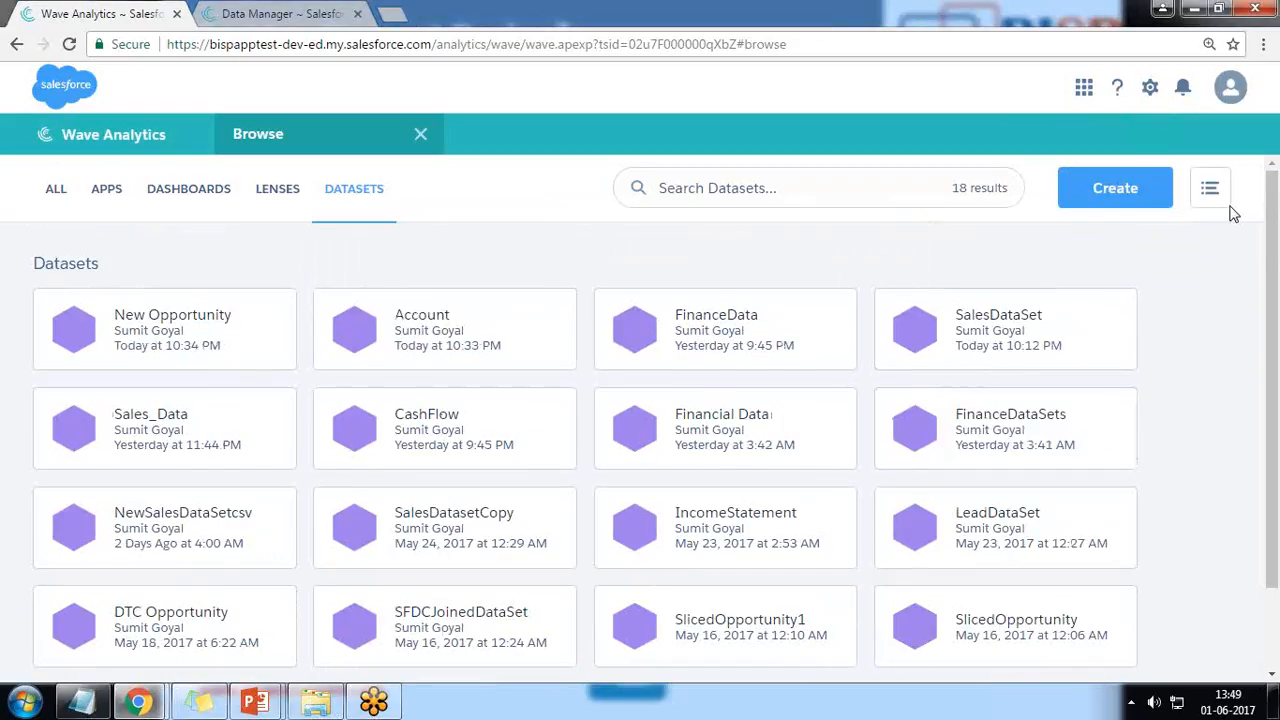
click(1152, 90)
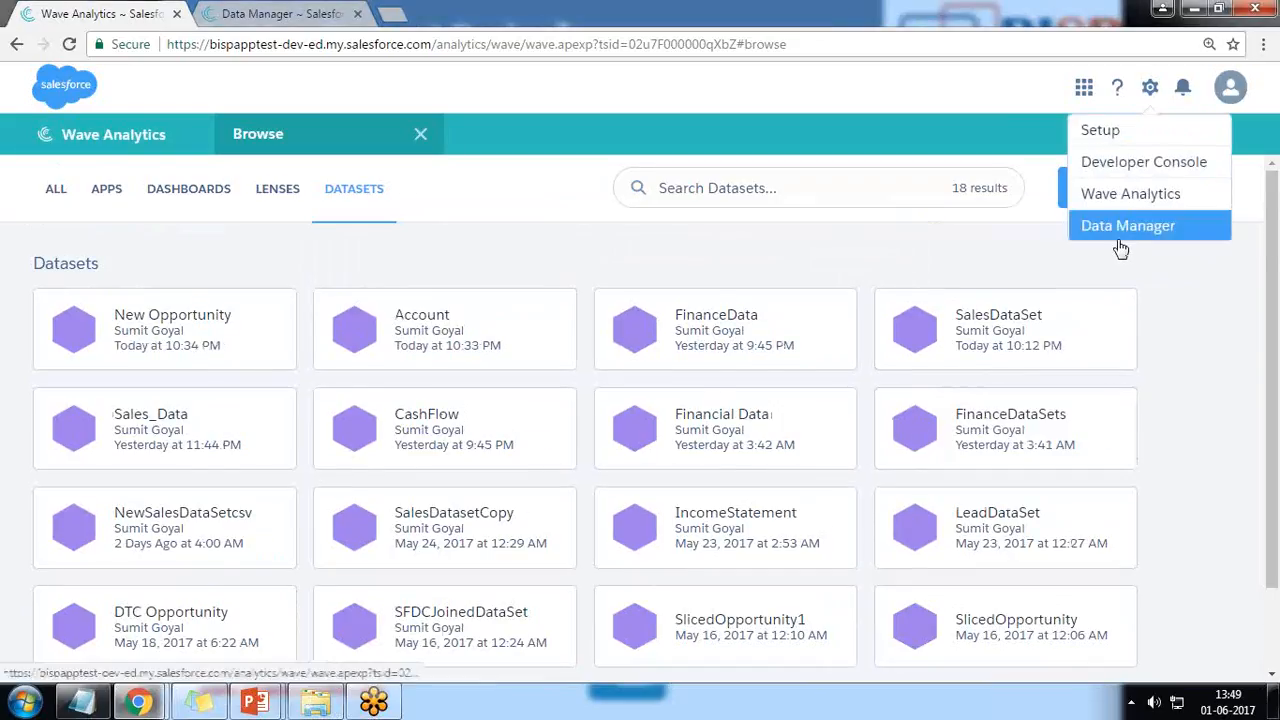
click(1120, 243)
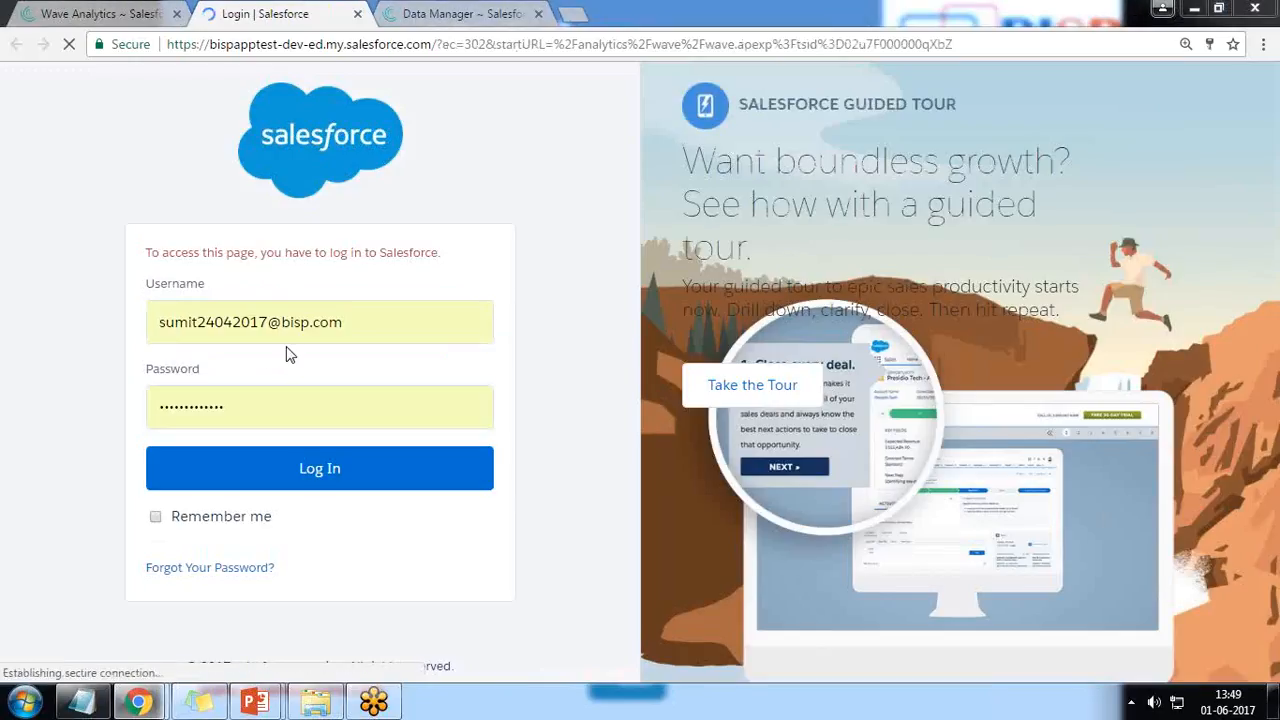
key(Return)
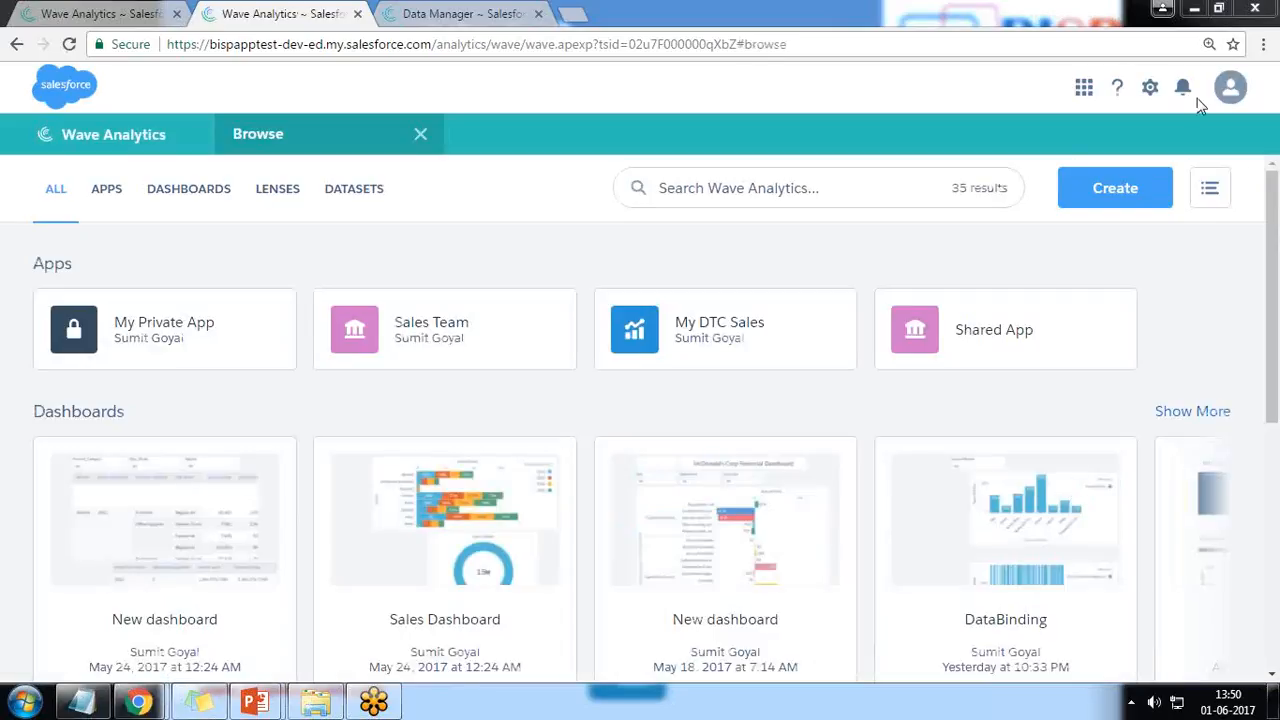
Step: Open the Data Manager and go to its Prepare section for dataset recipes
click(1150, 87)
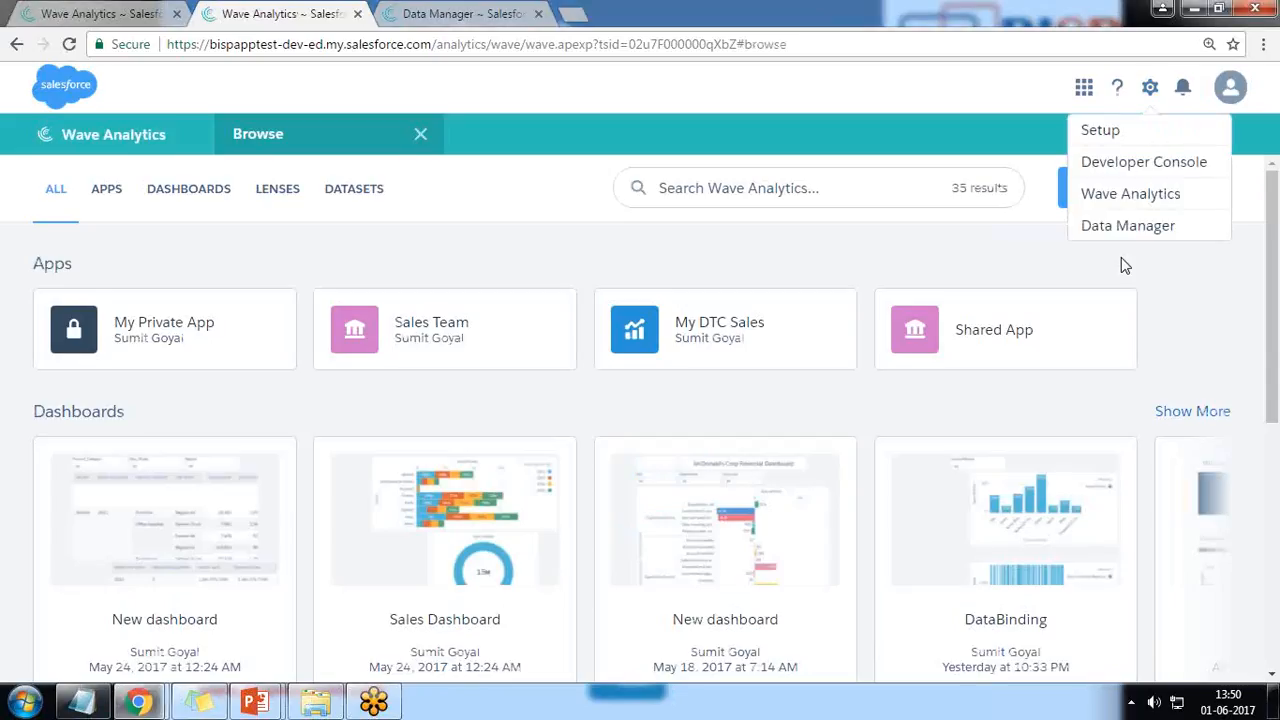
click(1120, 226)
click(340, 14)
click(357, 13)
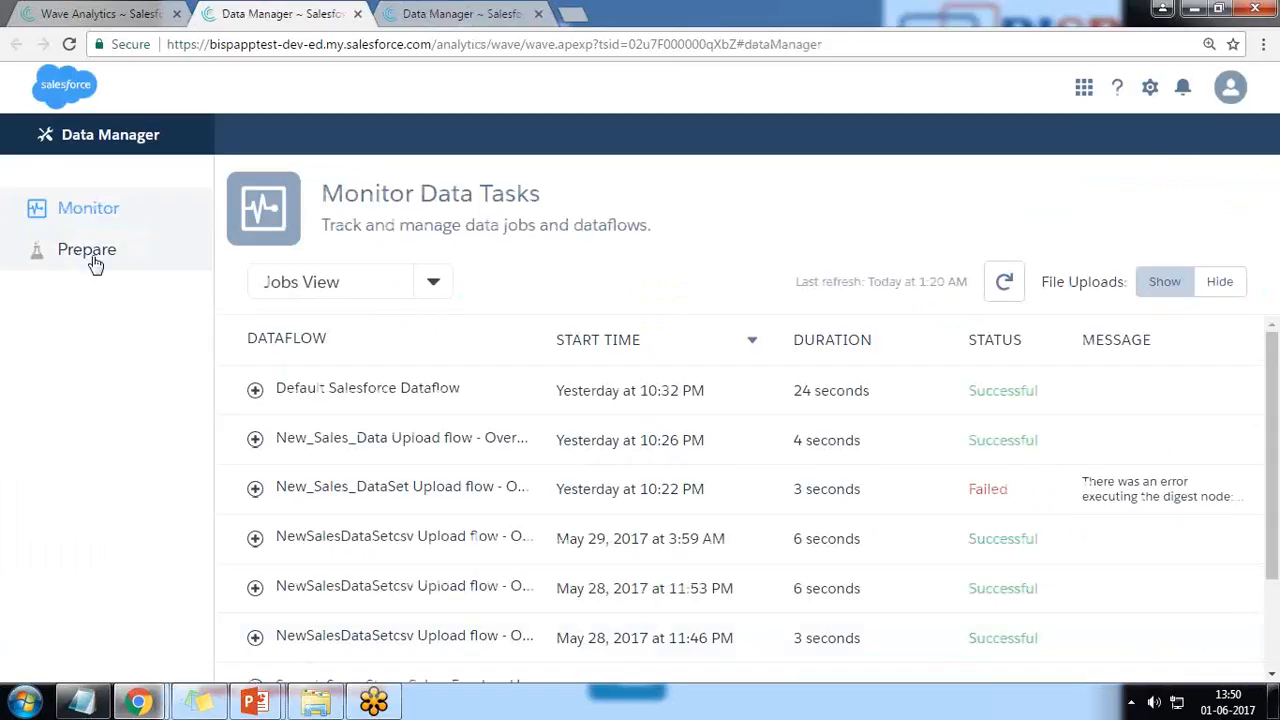
click(86, 252)
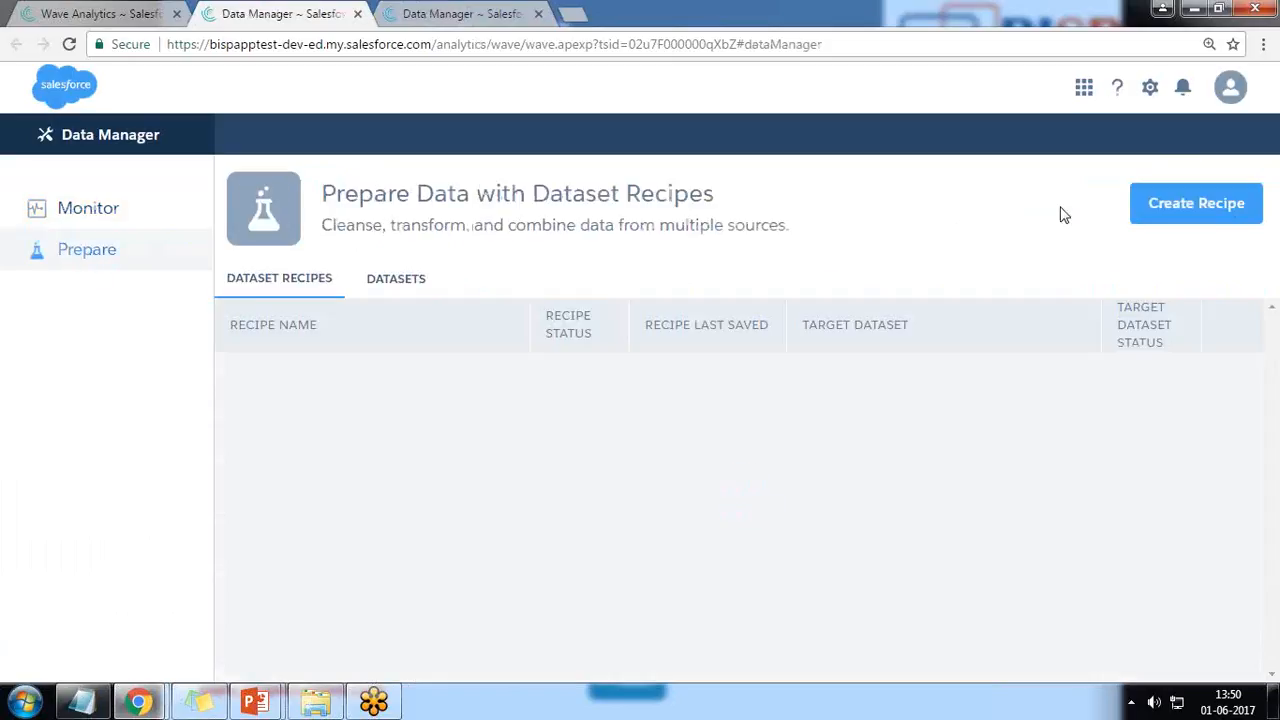
drag(540, 195, 722, 200)
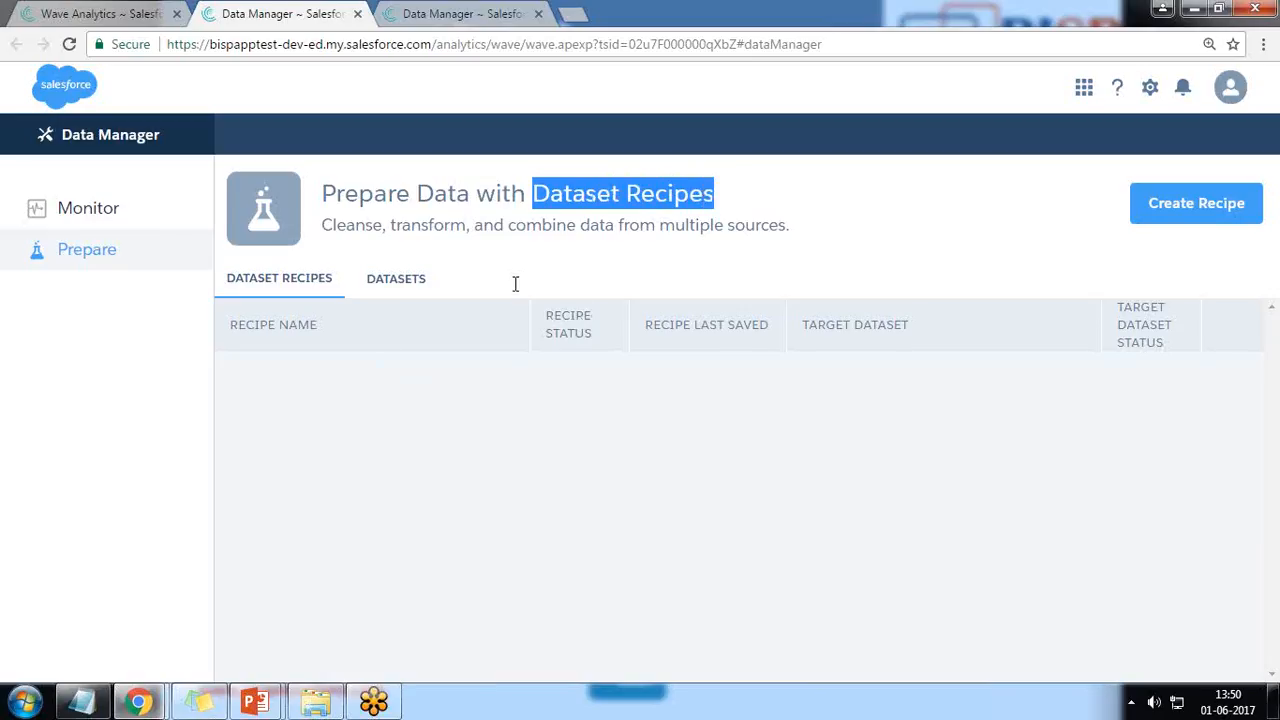
drag(326, 224, 357, 228)
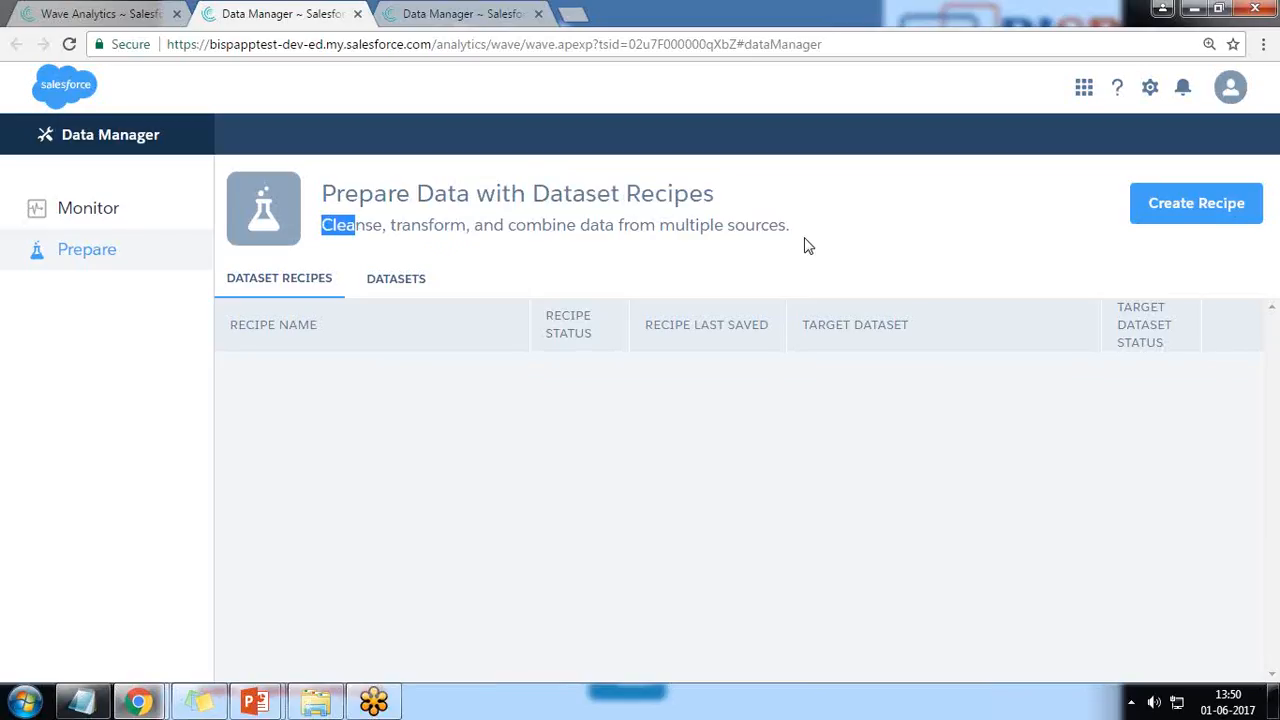
Step: Create a dataset recipe named TestRecipe on the base dataset containing Period, Product, AccountName and Price
click(1203, 219)
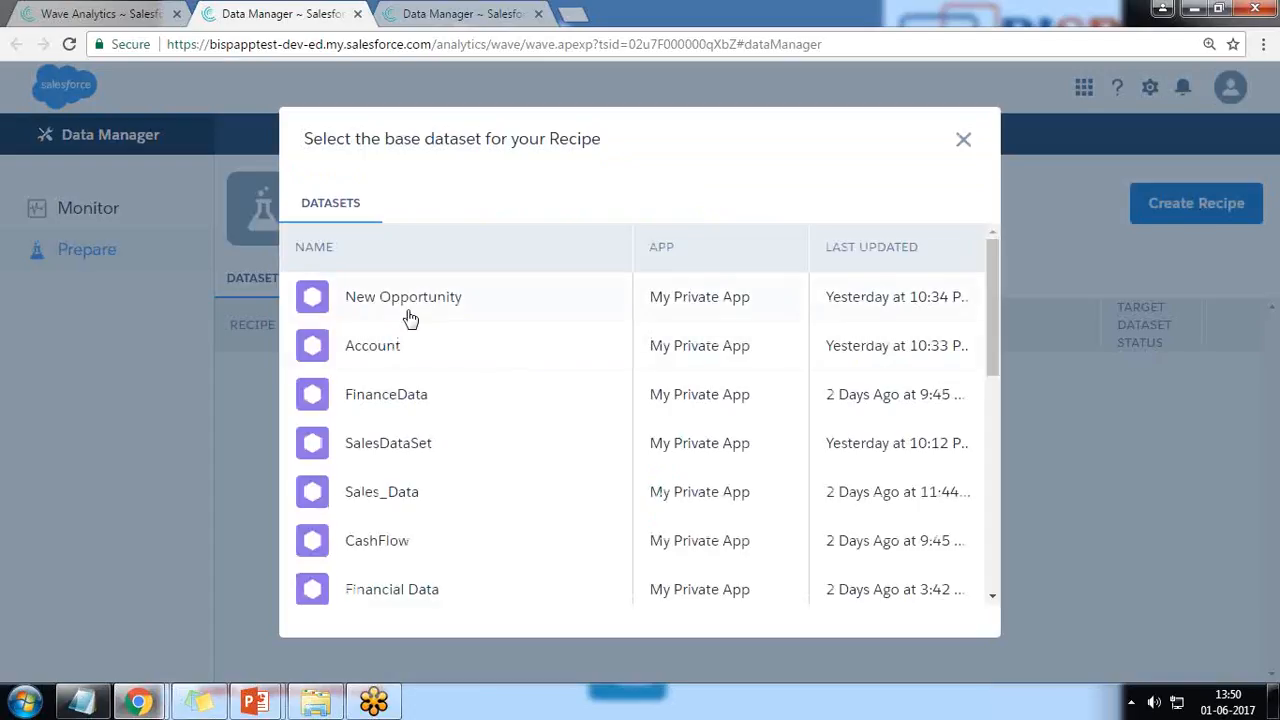
scroll(466, 400, down, 1)
click(390, 406)
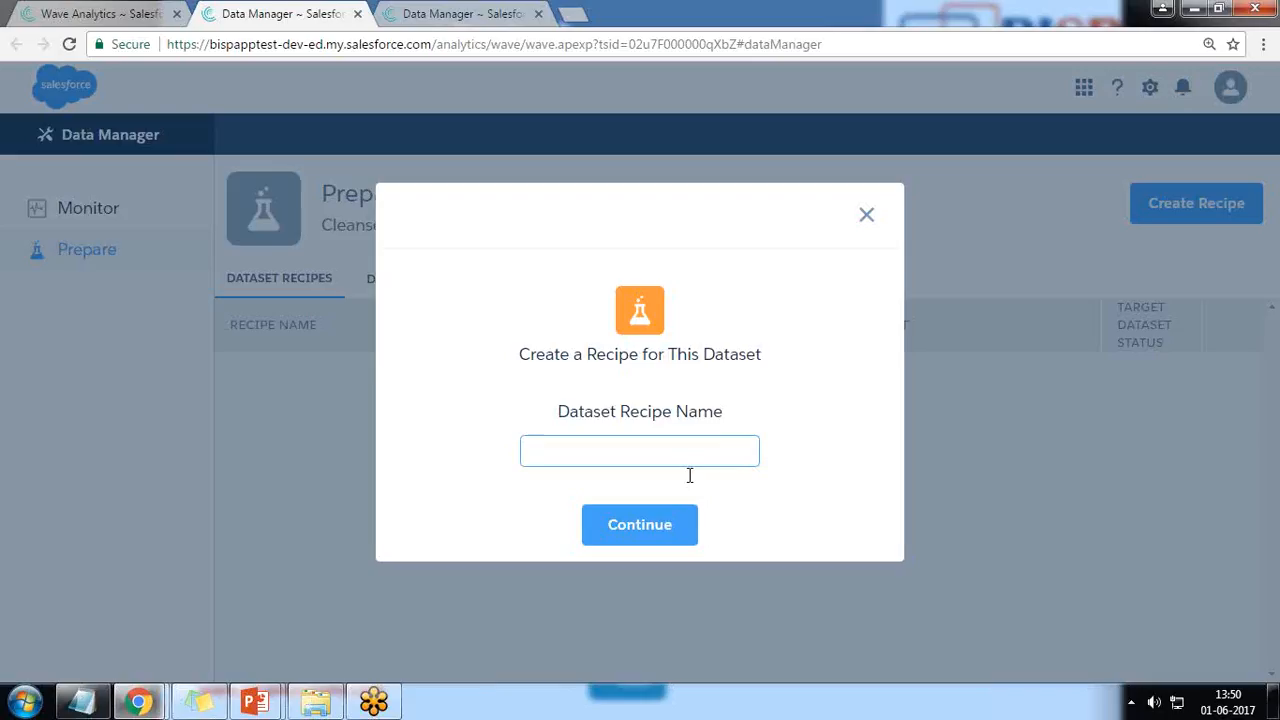
text(TestRecipe)
click(640, 525)
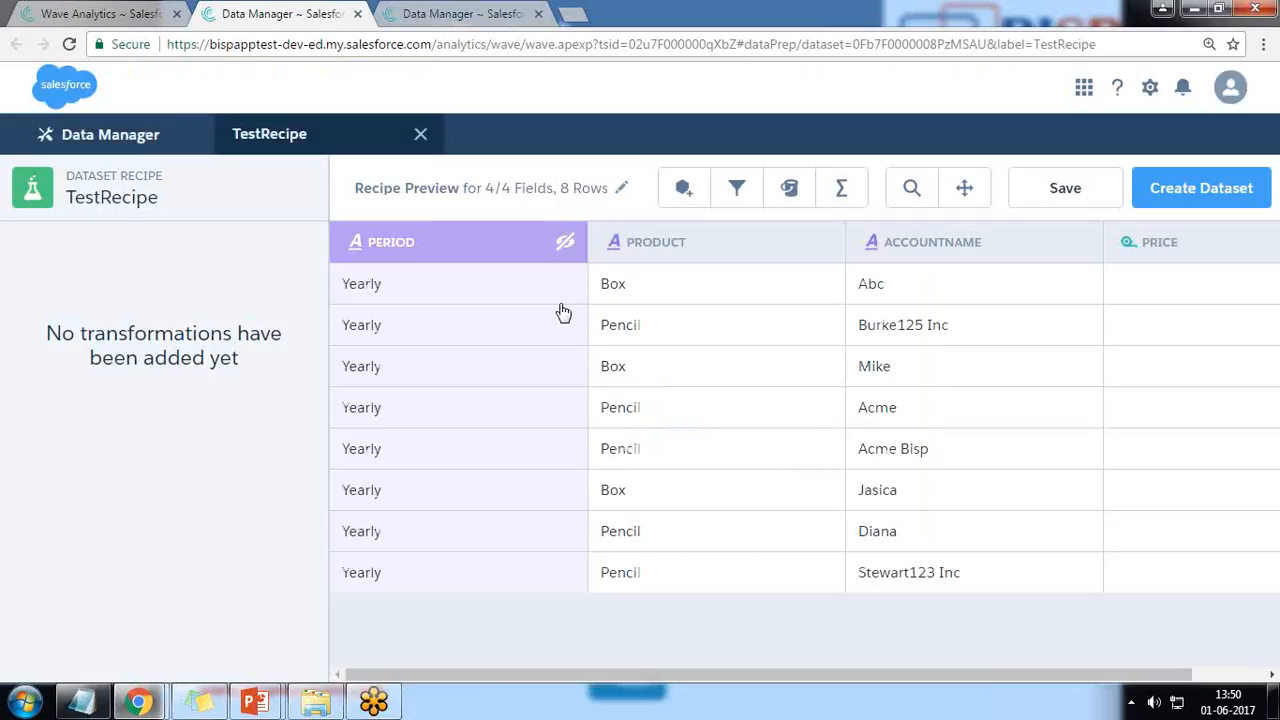
drag(857, 677, 1137, 631)
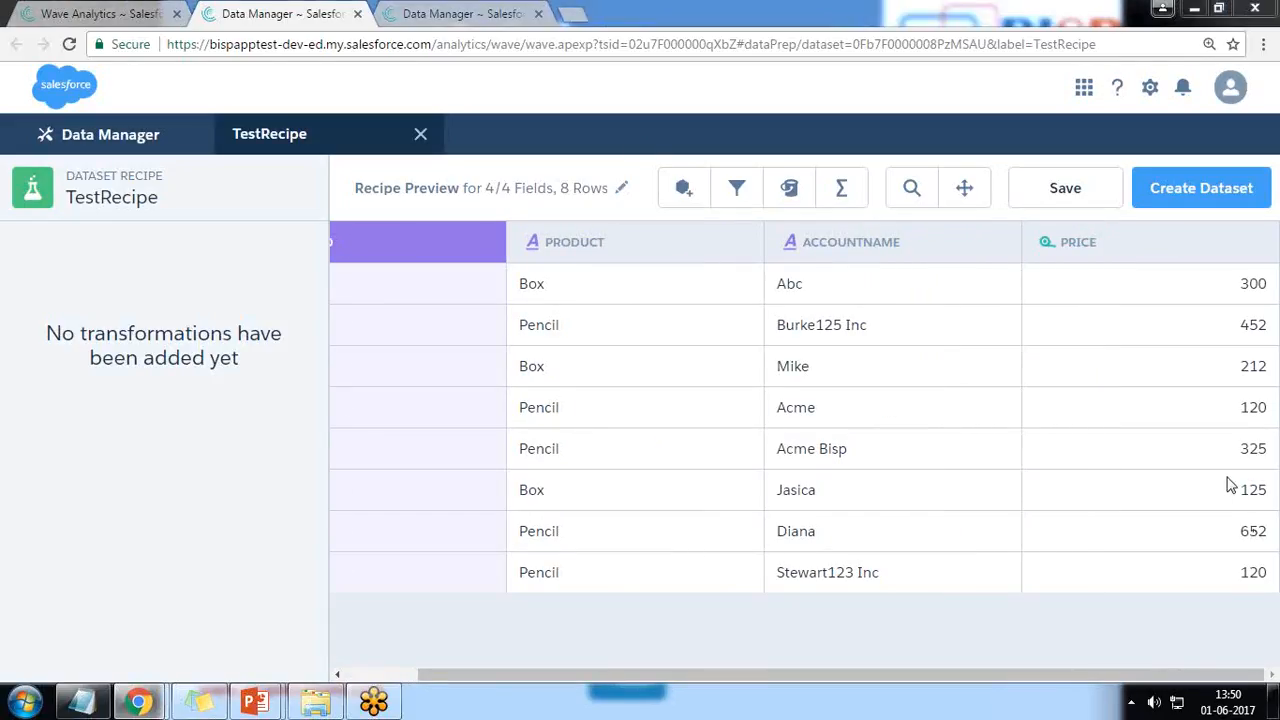
mouse_move(660, 166)
mouse_down()
mouse_move(648, 208)
mouse_move(892, 210)
mouse_move(887, 160)
mouse_move(645, 166)
mouse_up()
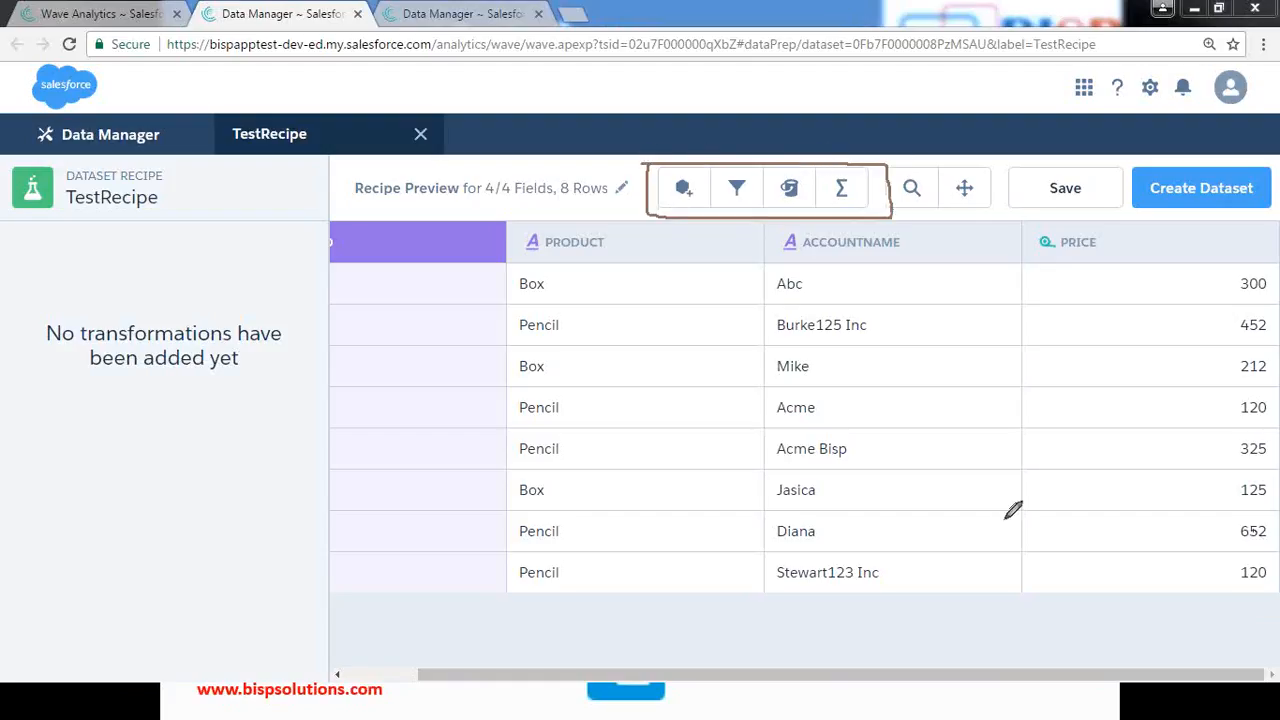
key(Escape)
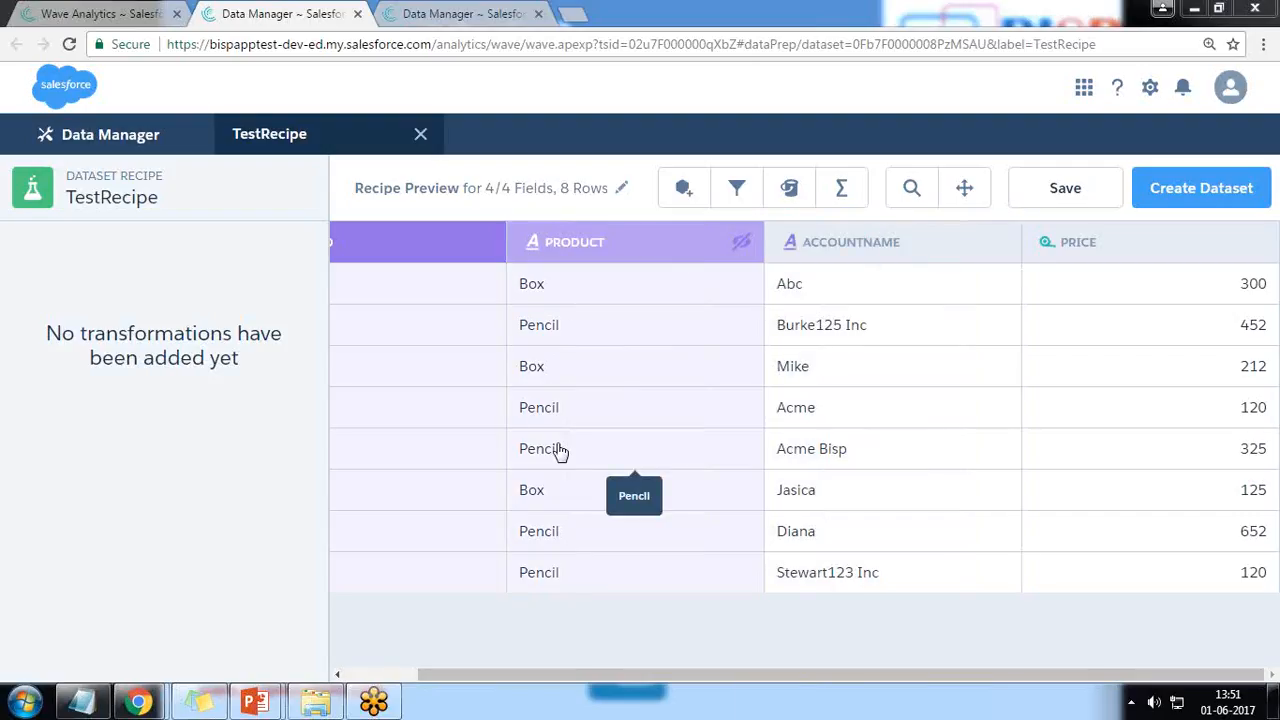
click(736, 192)
click(297, 402)
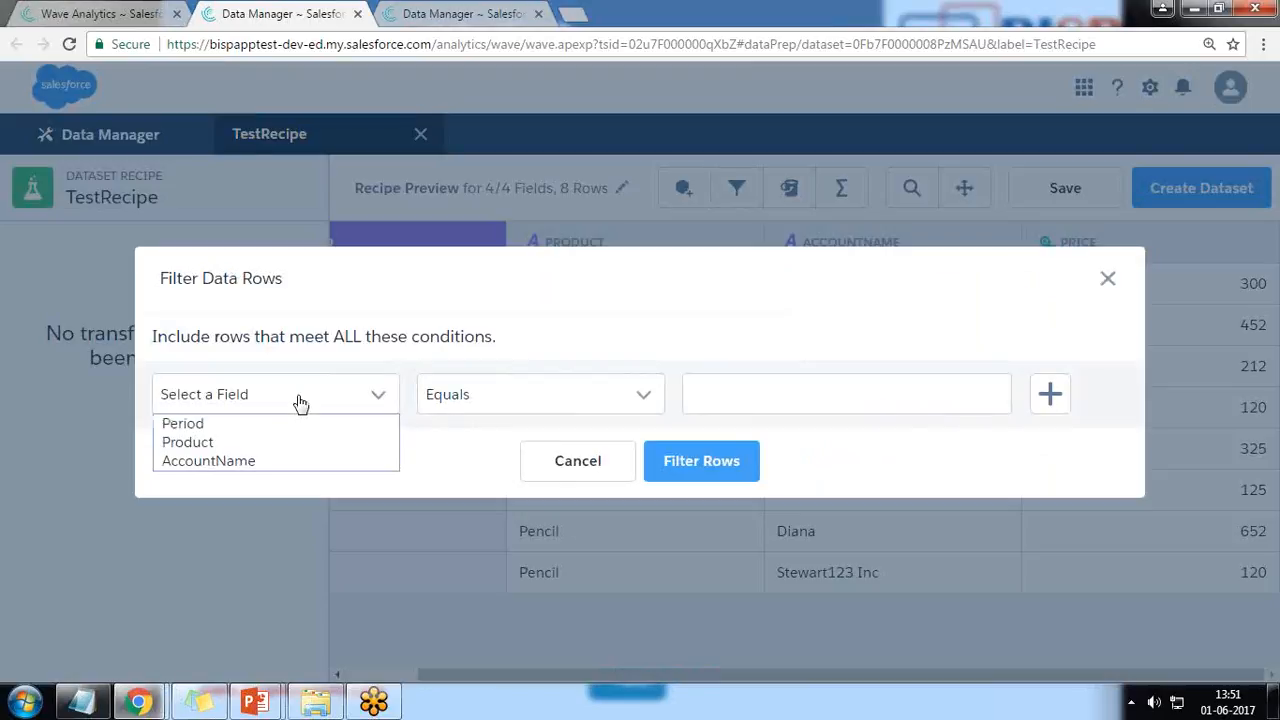
click(218, 443)
click(789, 408)
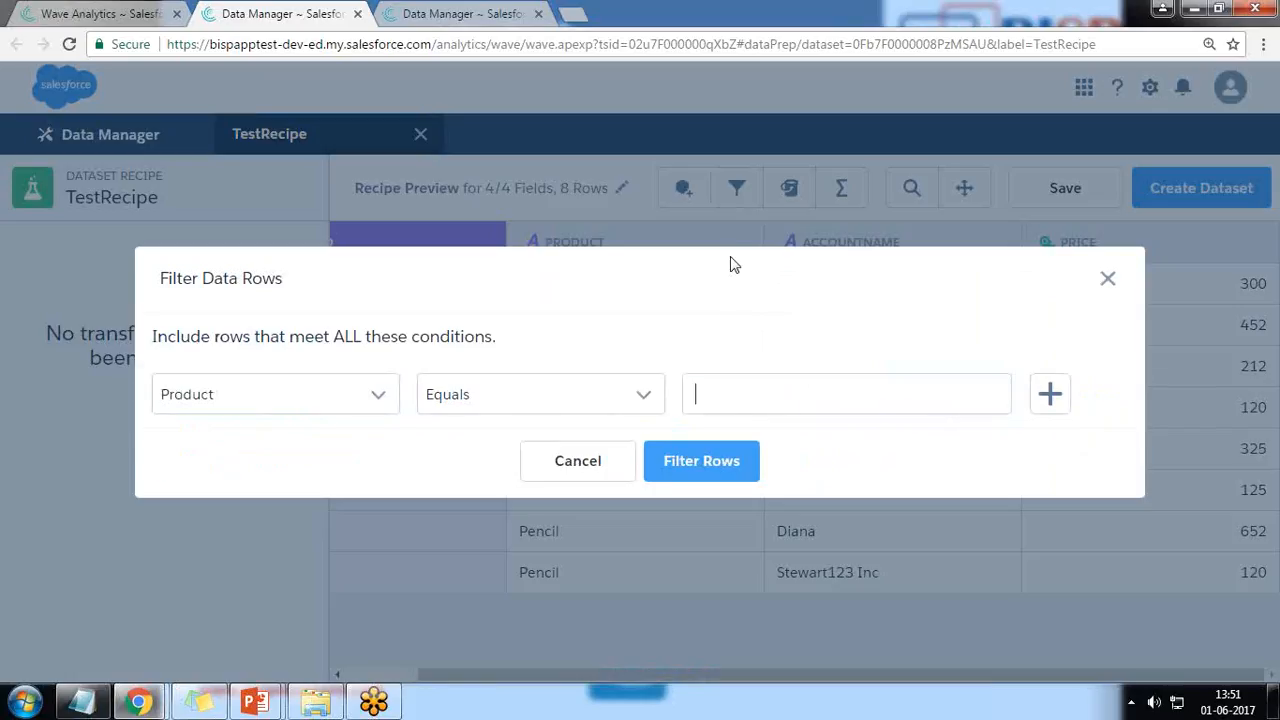
click(565, 474)
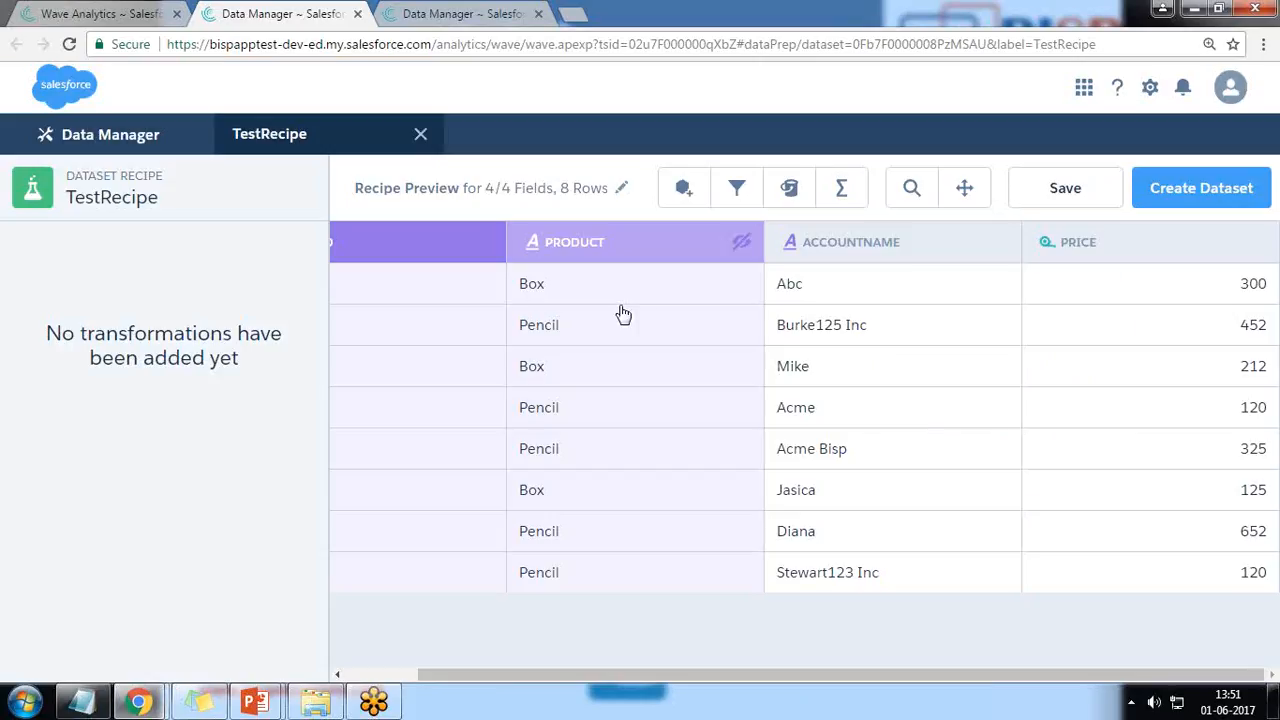
Step: Filter the recipe rows to those where Product equals Pencil, copying the value from the Product column
double_click(525, 336)
key(ctrl+c)
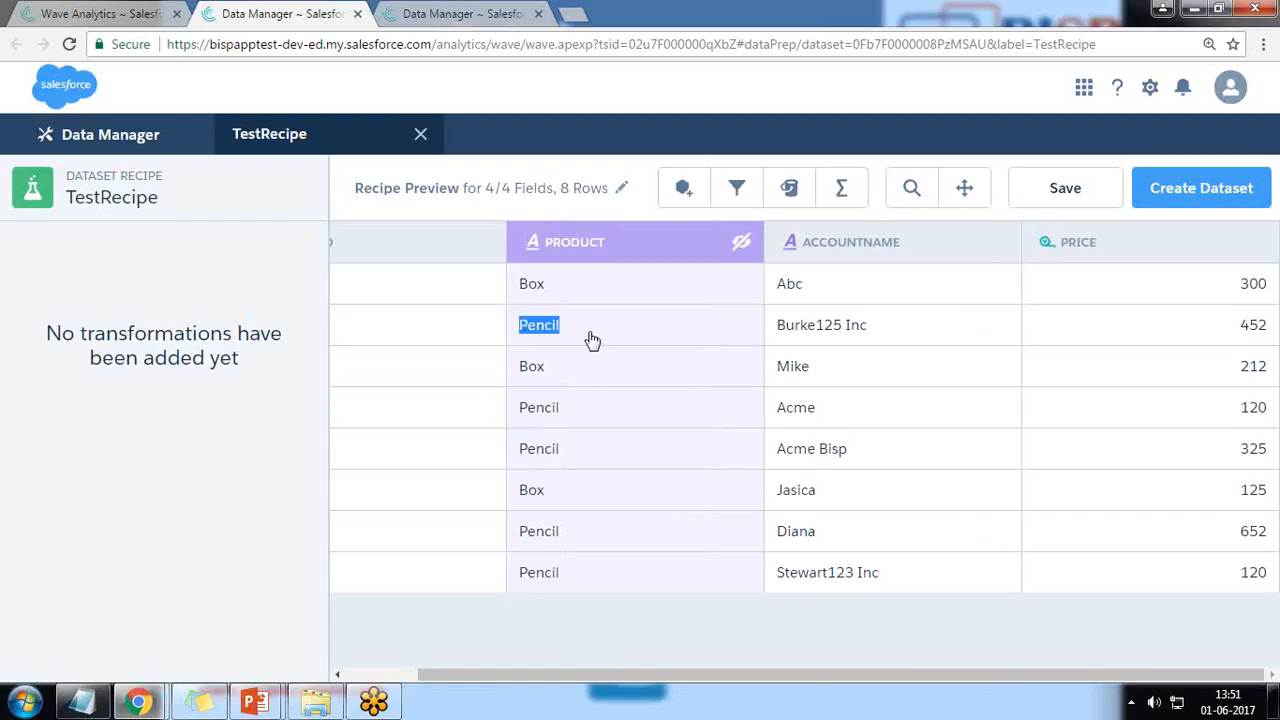
click(734, 189)
click(233, 402)
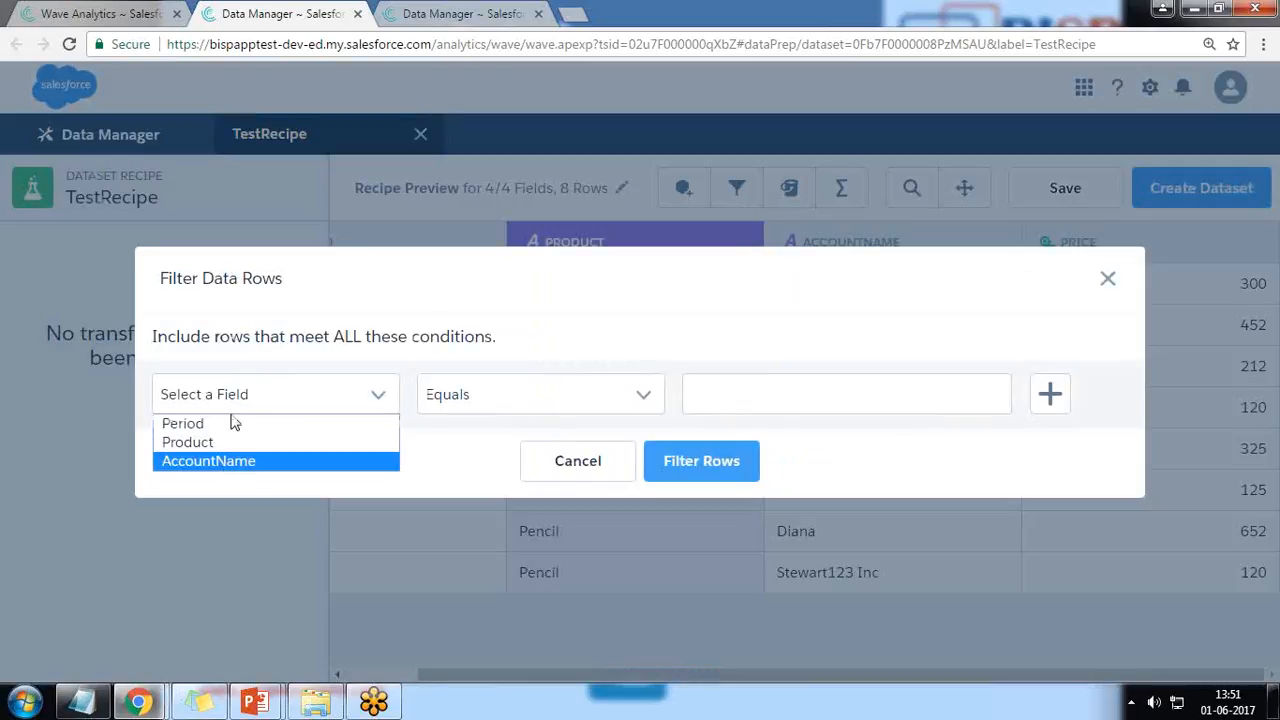
click(223, 449)
click(736, 396)
key(ctrl+v)
click(688, 466)
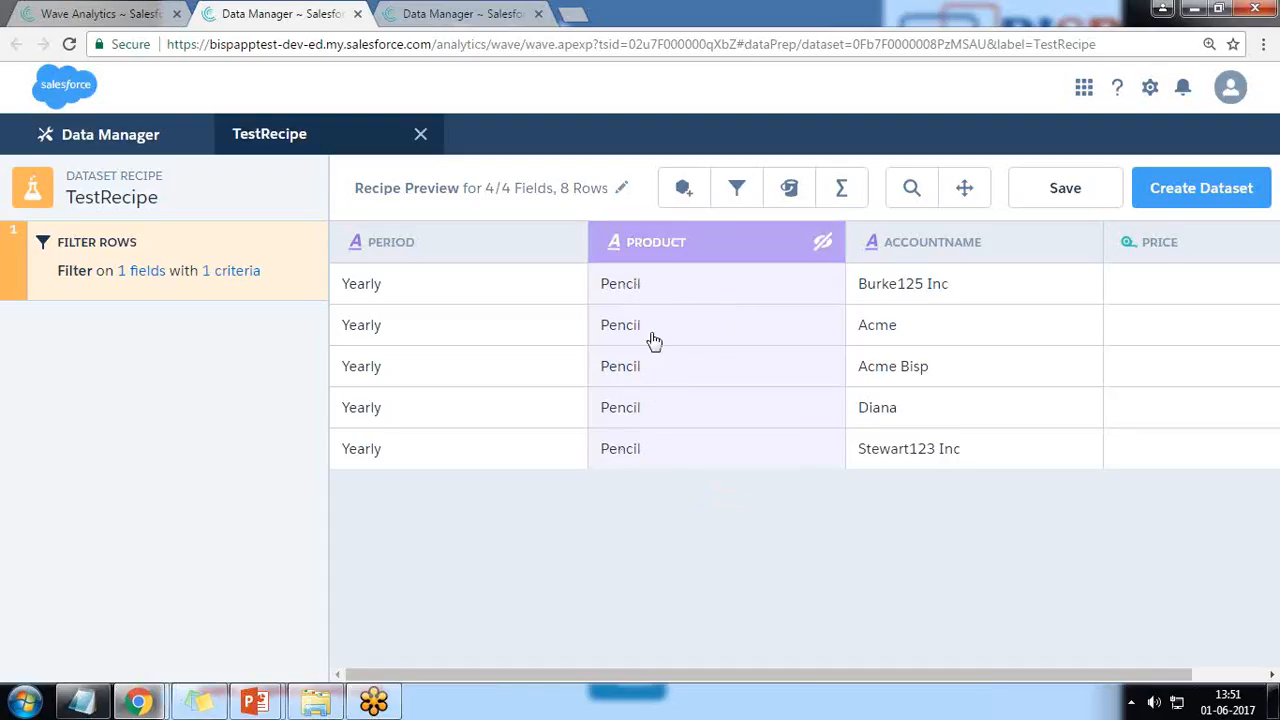
Step: Start a new computed field with the formula [Price]*10/100
drag(663, 676, 851, 672)
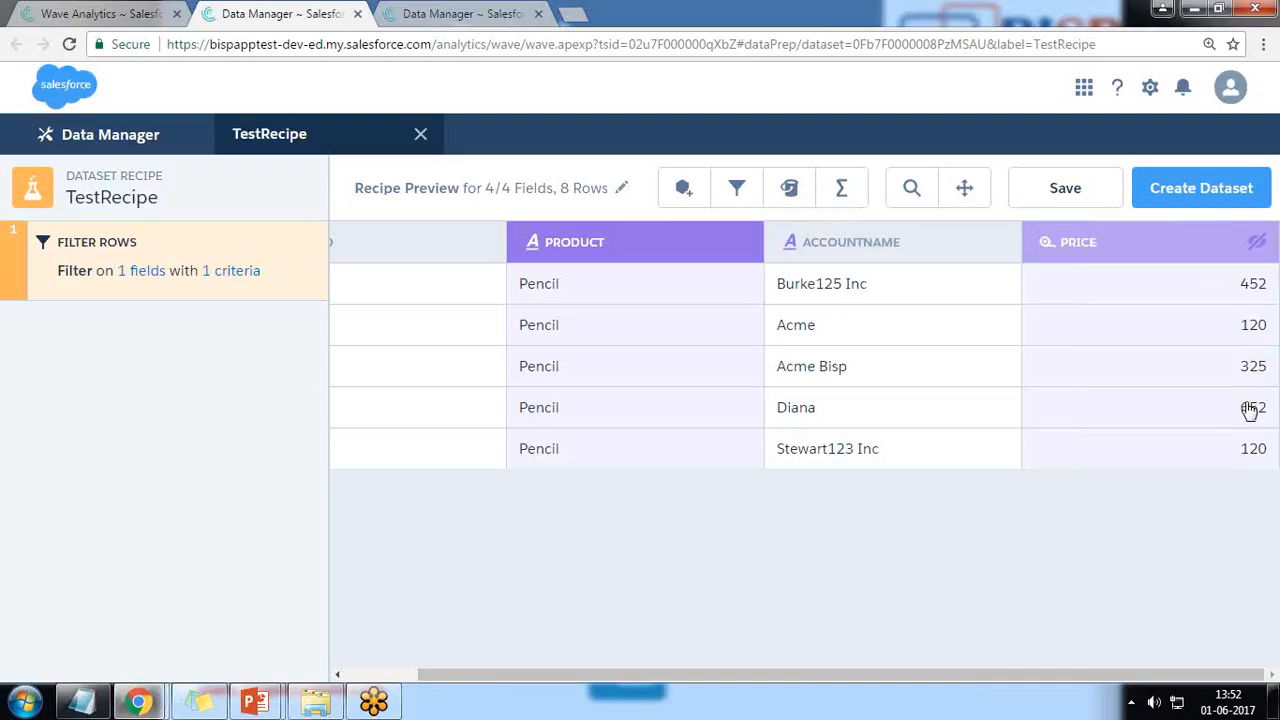
click(844, 190)
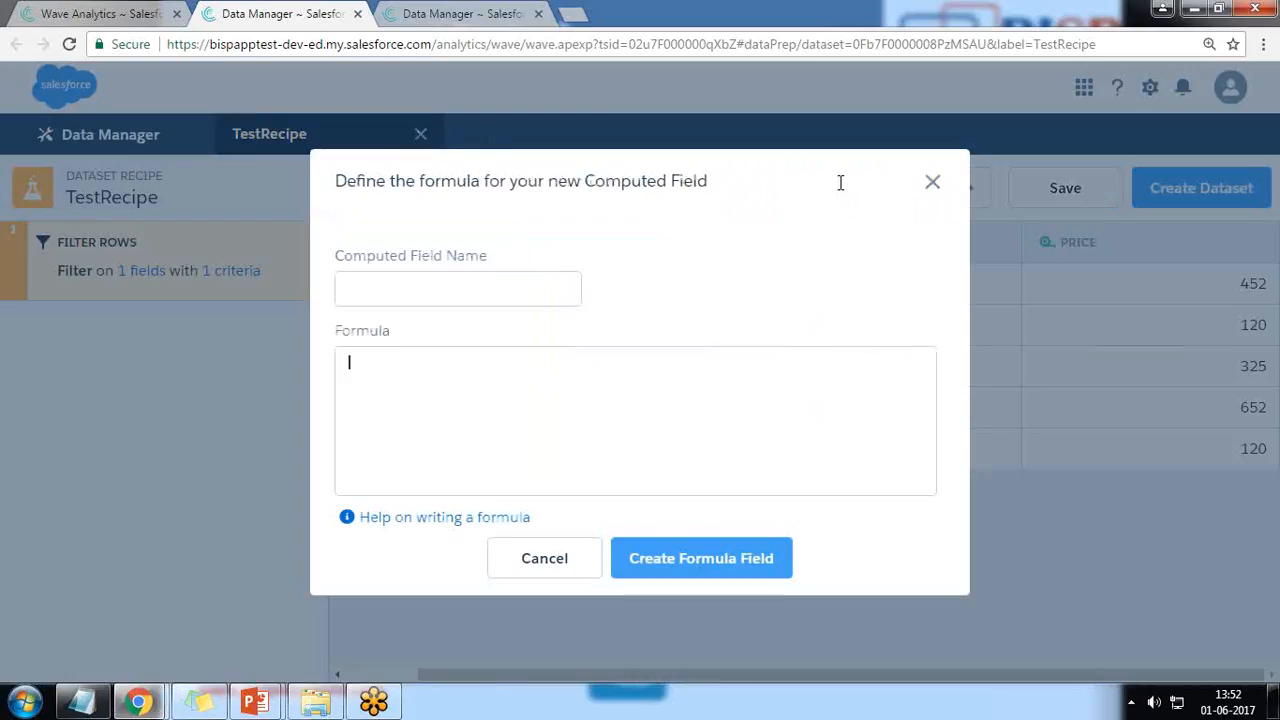
text(Pr)
click(370, 398)
text(*10/100)
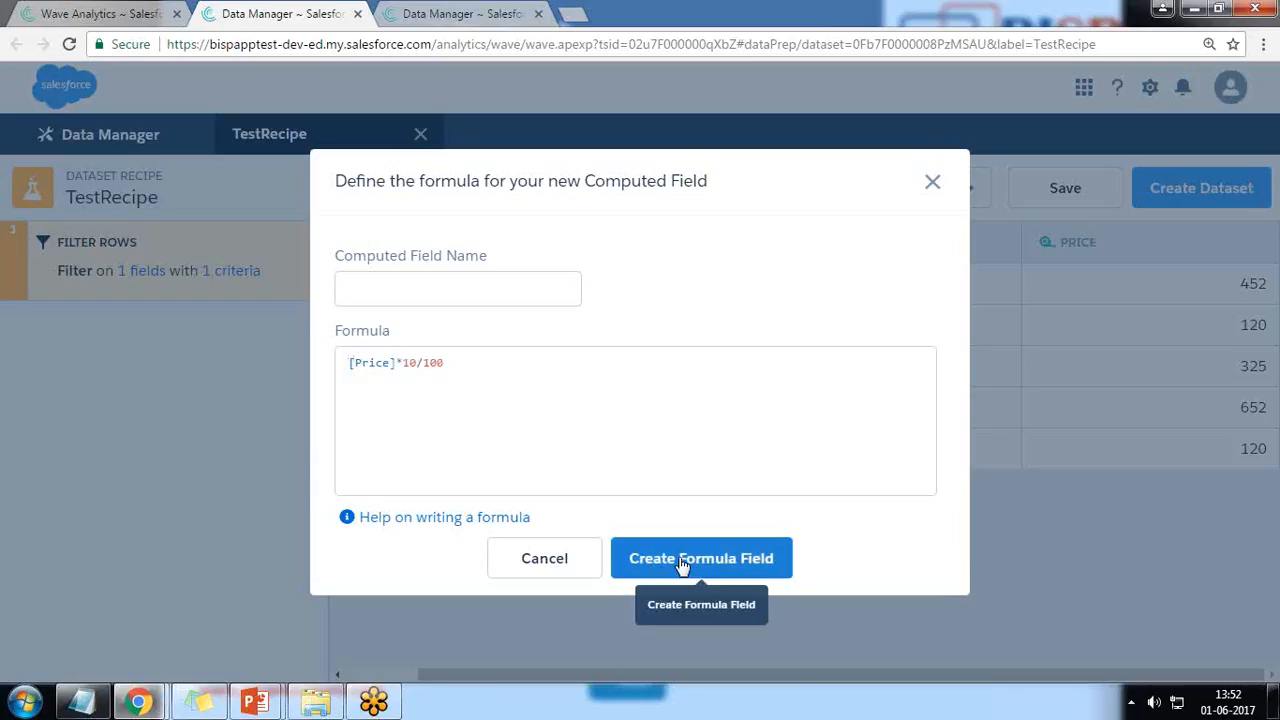
Step: Name the computed field Tax and create it
click(421, 306)
text(Tax )
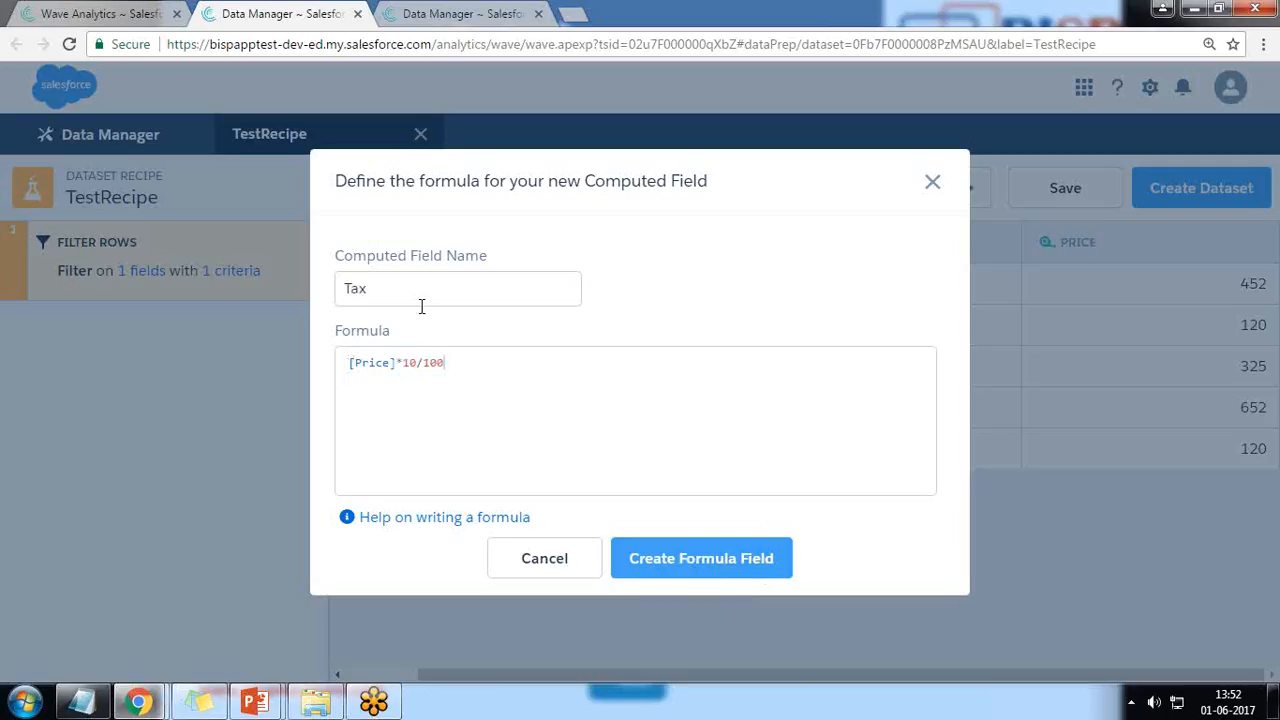
text(Applie)
key(BackSpace)
key(BackSpace)
key(BackSpace)
key(BackSpace)
key(BackSpace)
click(717, 572)
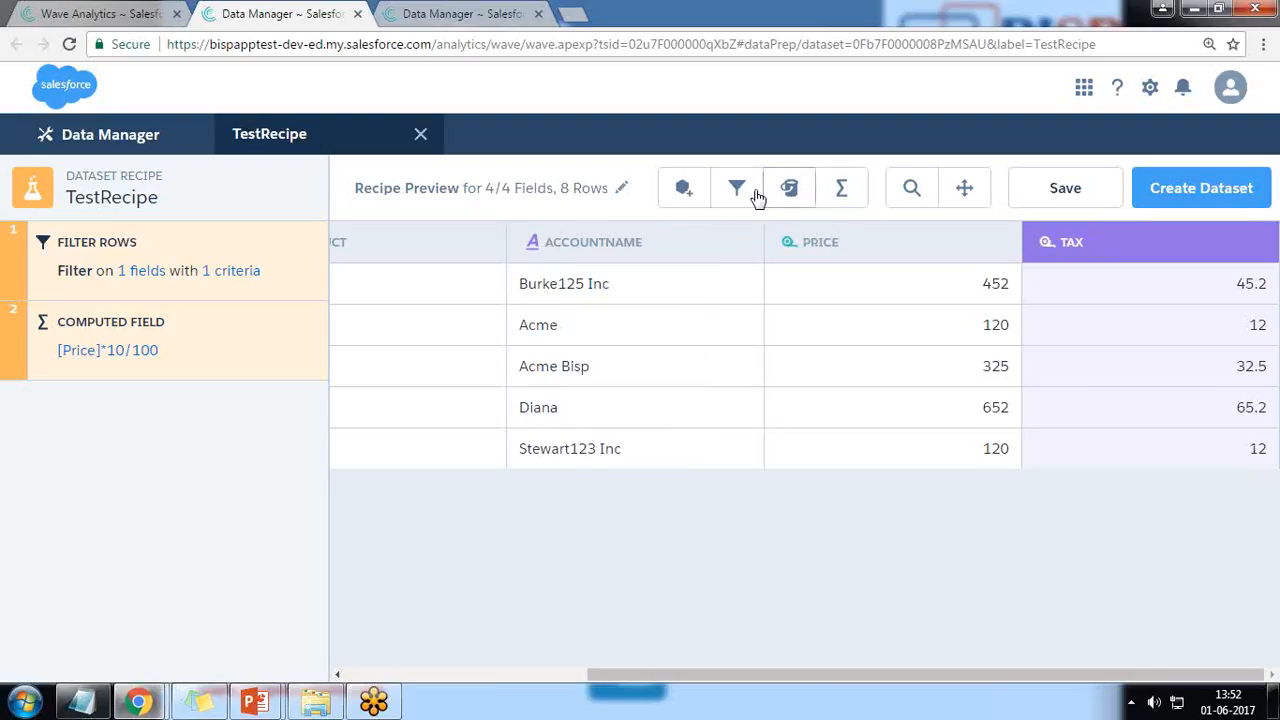
Step: Create a bucketed field from Tax, naming values below 300 High and values of 300 or more Low
click(790, 190)
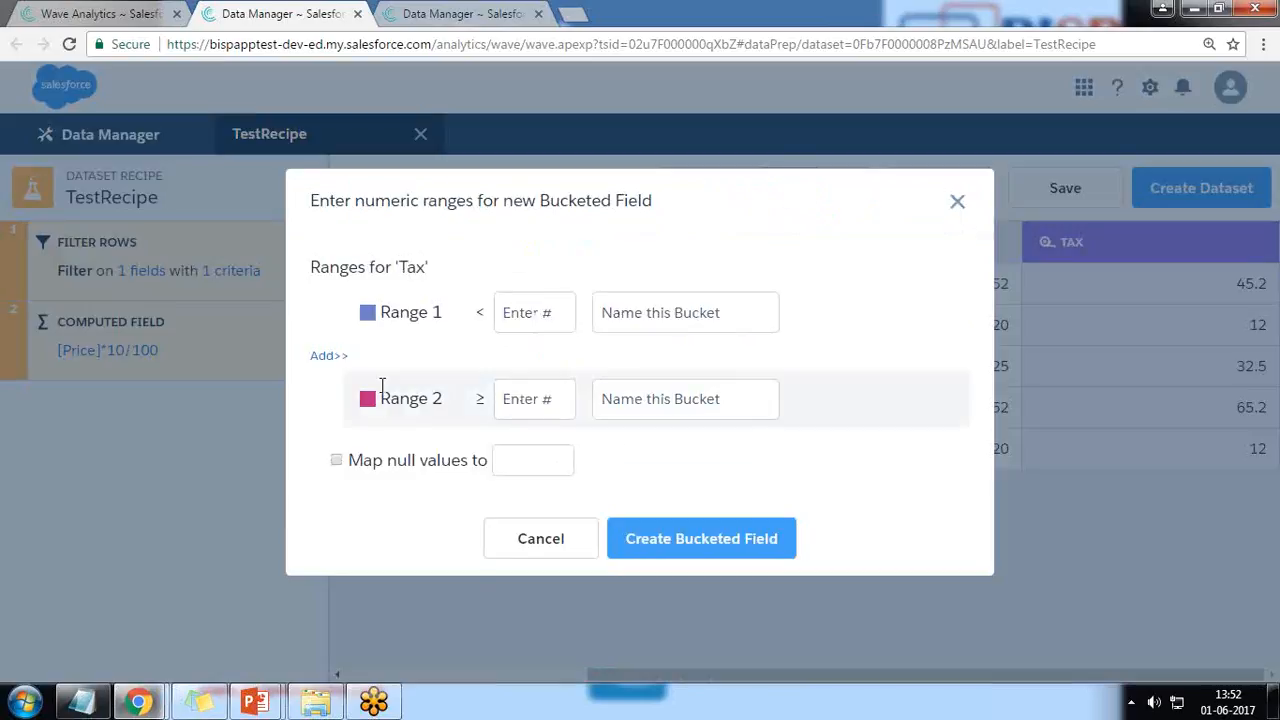
click(957, 203)
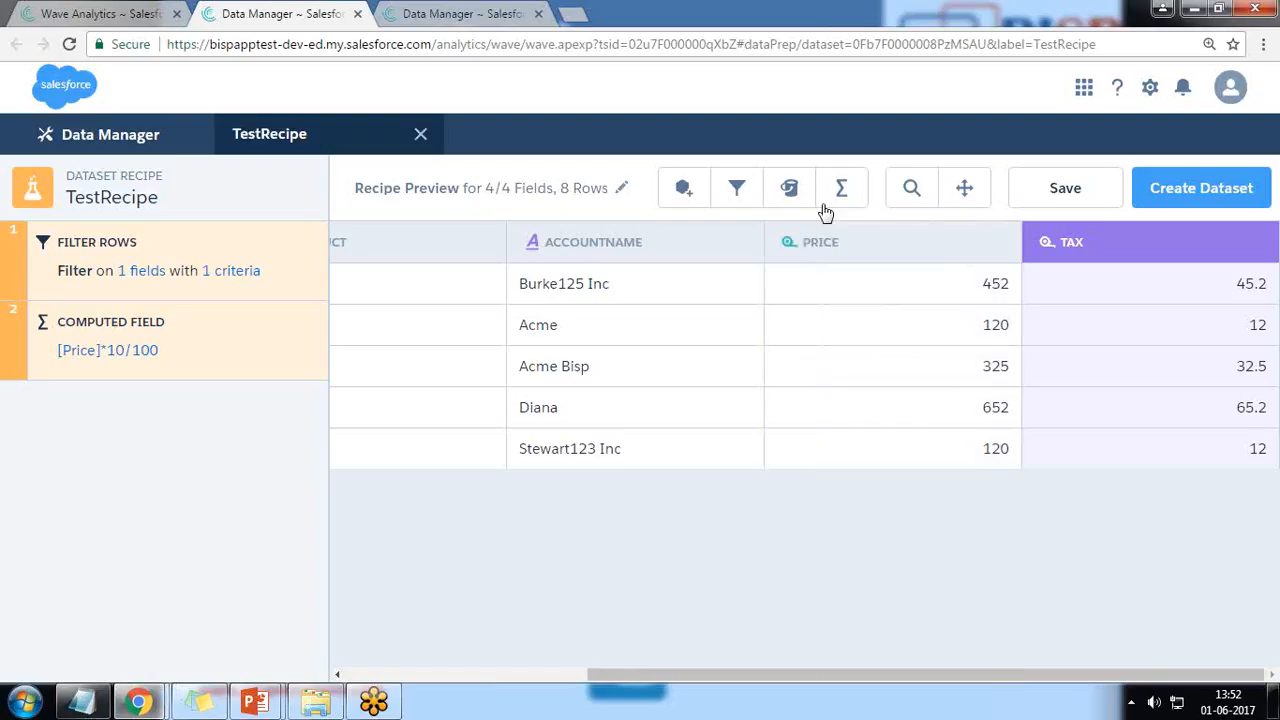
click(791, 195)
click(529, 317)
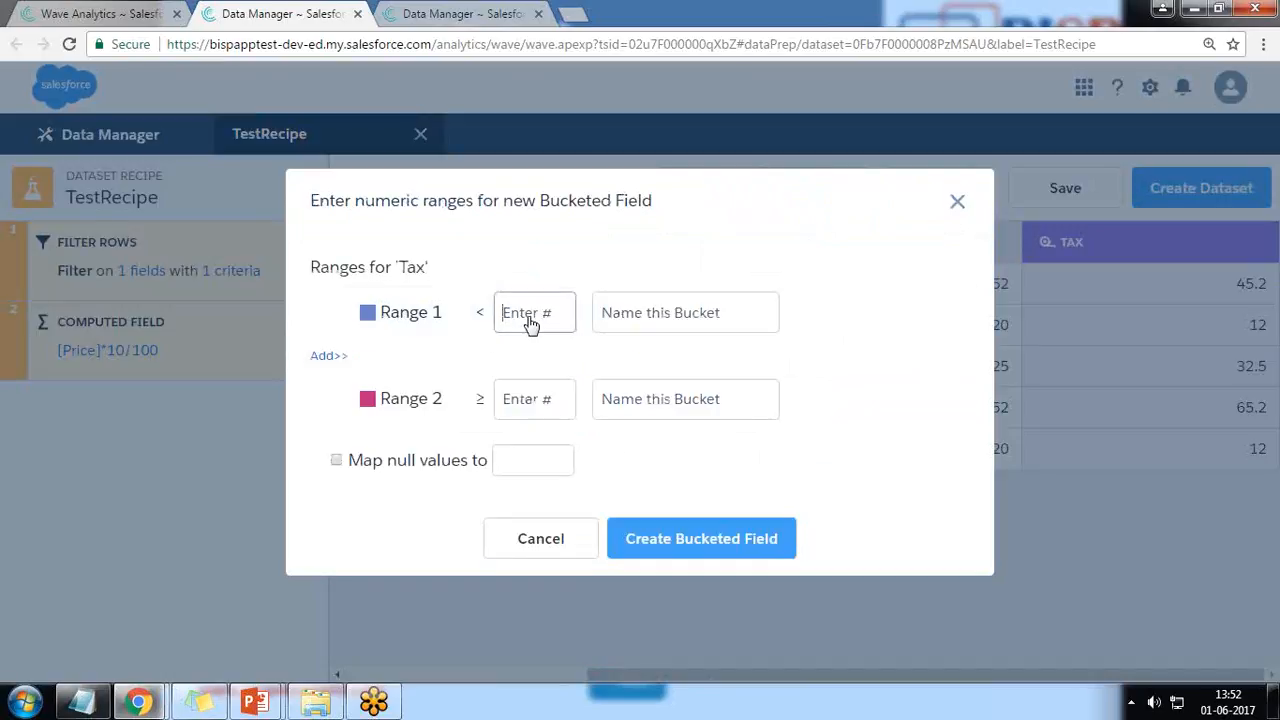
text(300)
click(652, 317)
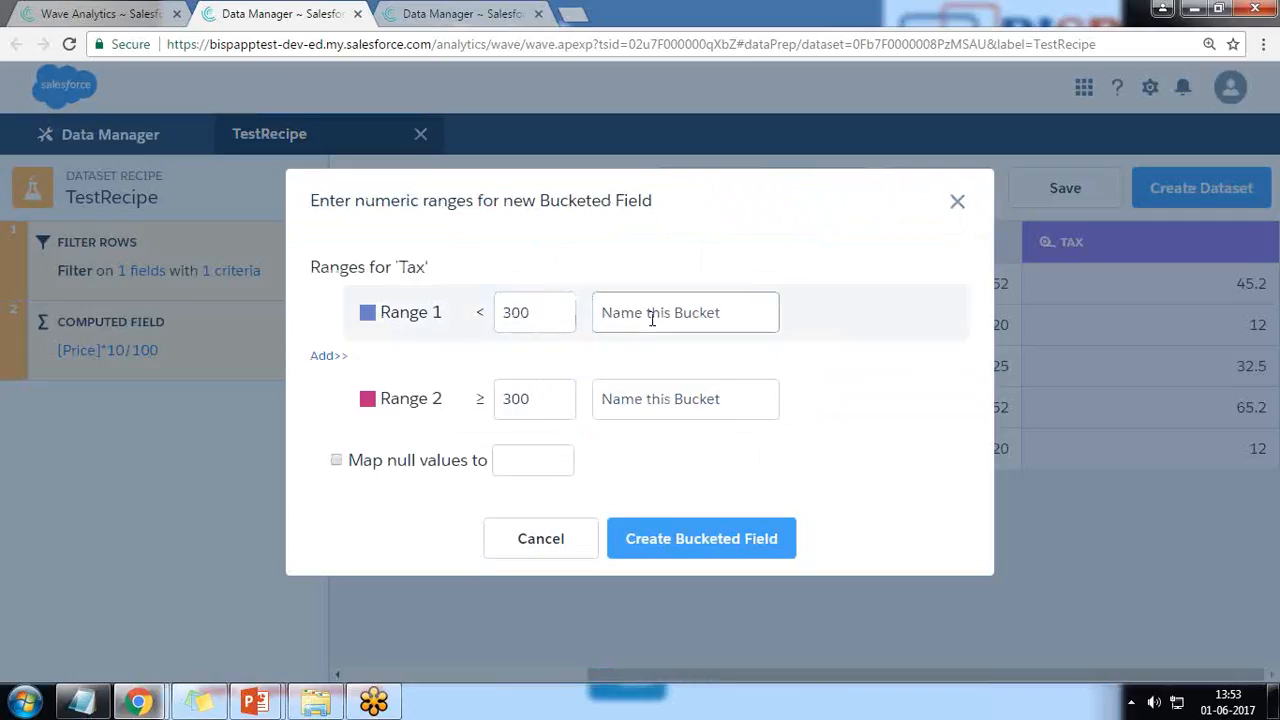
text(High)
click(639, 396)
text(Low)
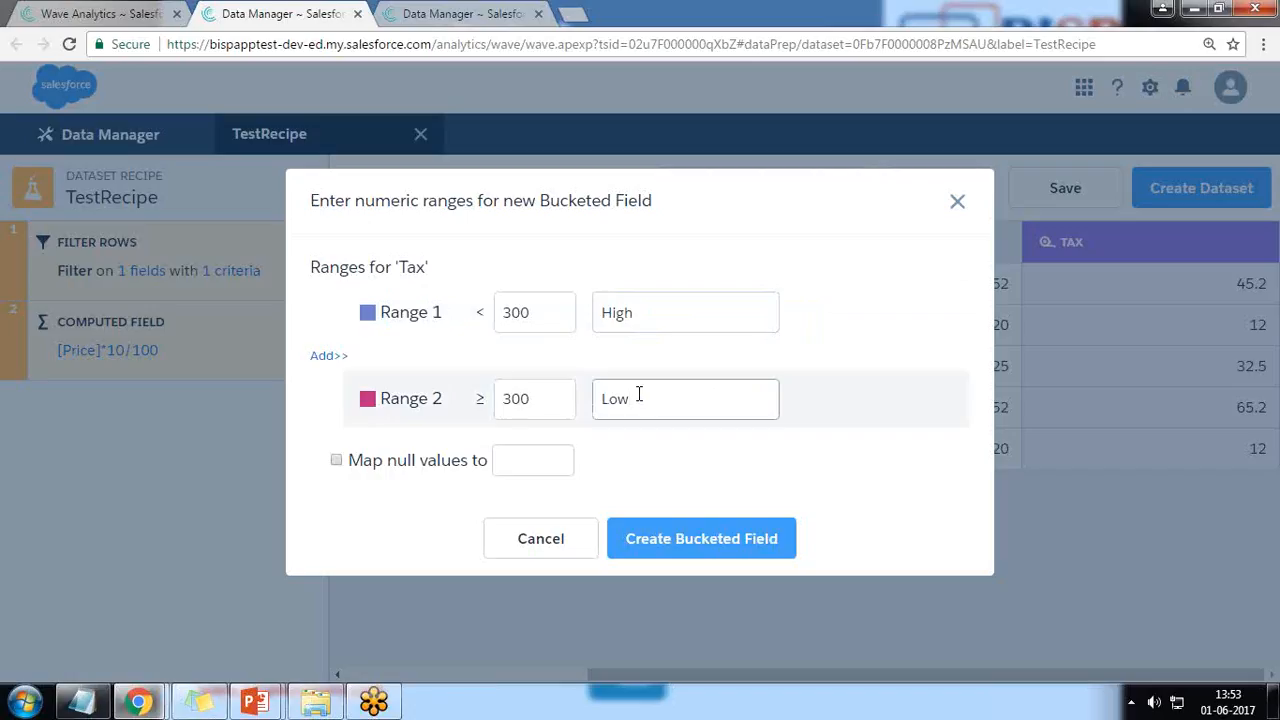
click(336, 461)
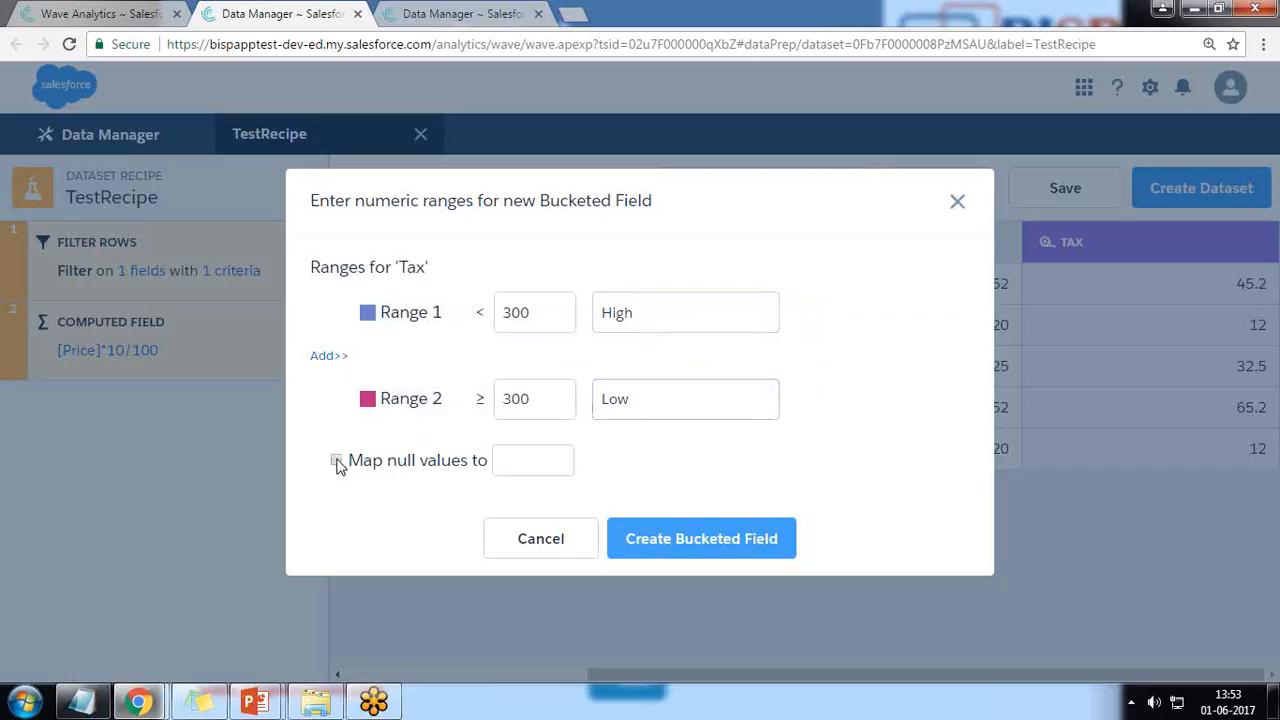
click(686, 545)
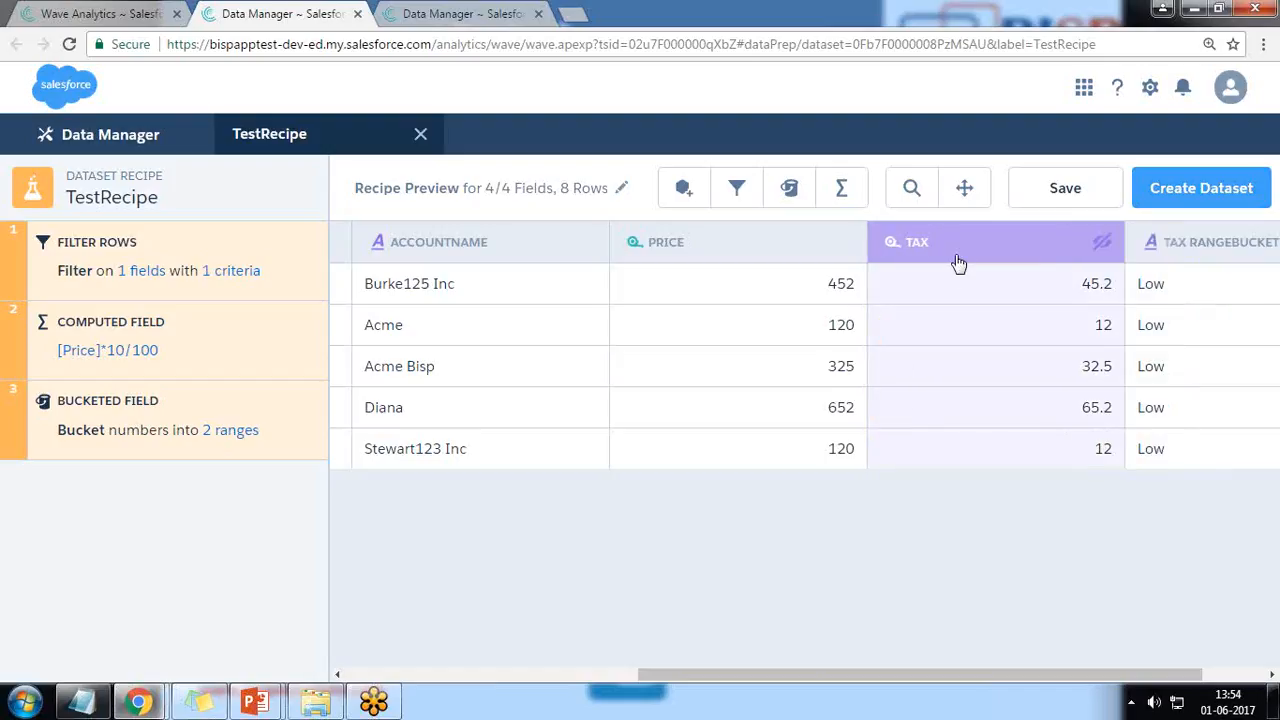
Step: Hide the Tax RangeBucket column in the recipe preview
right_click(1204, 256)
key(Escape)
drag(974, 677, 1134, 674)
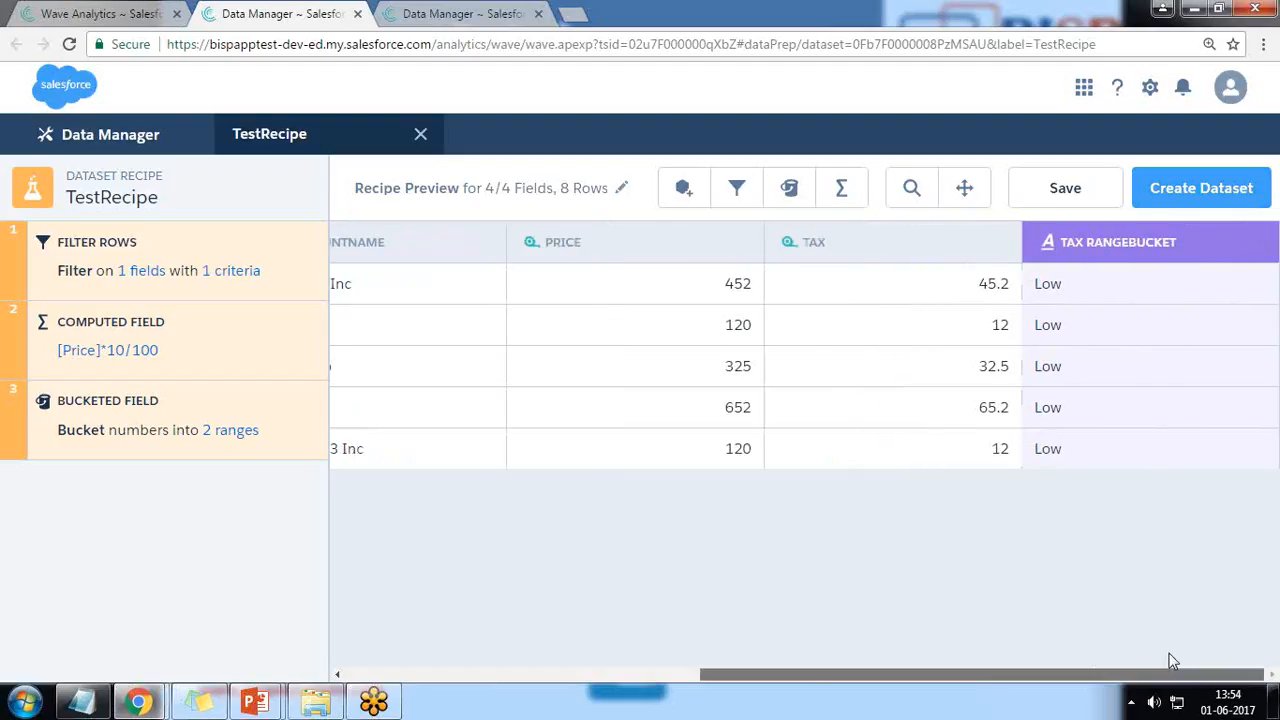
click(1259, 245)
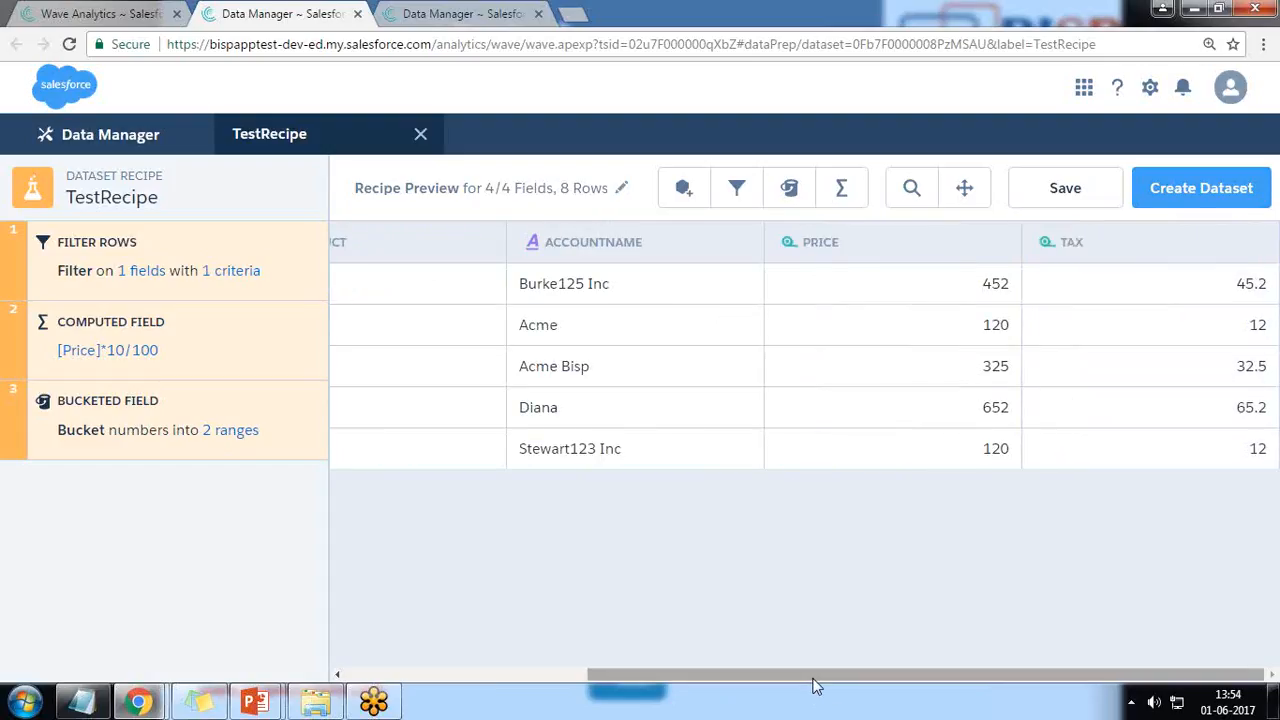
Step: Create a bucketed field from Price, naming values below 300 Low and values of 300 or more High
drag(817, 677, 914, 663)
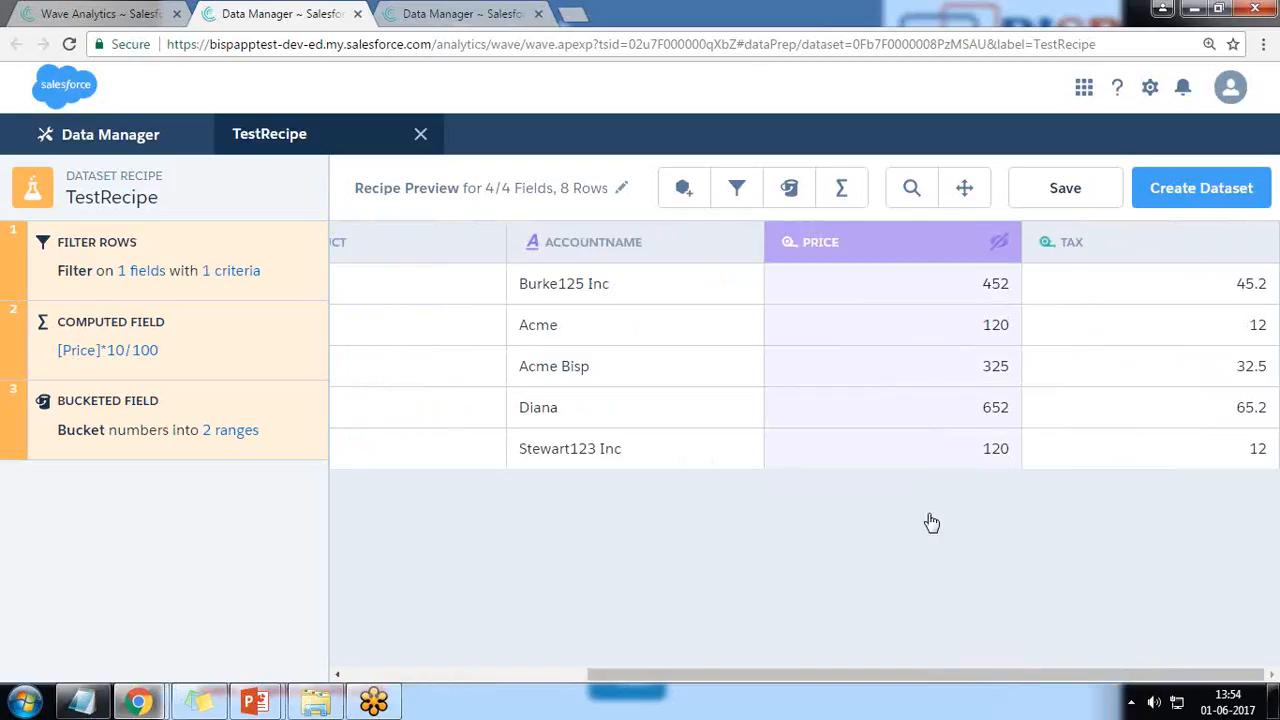
click(834, 241)
click(789, 192)
drag(320, 266, 446, 264)
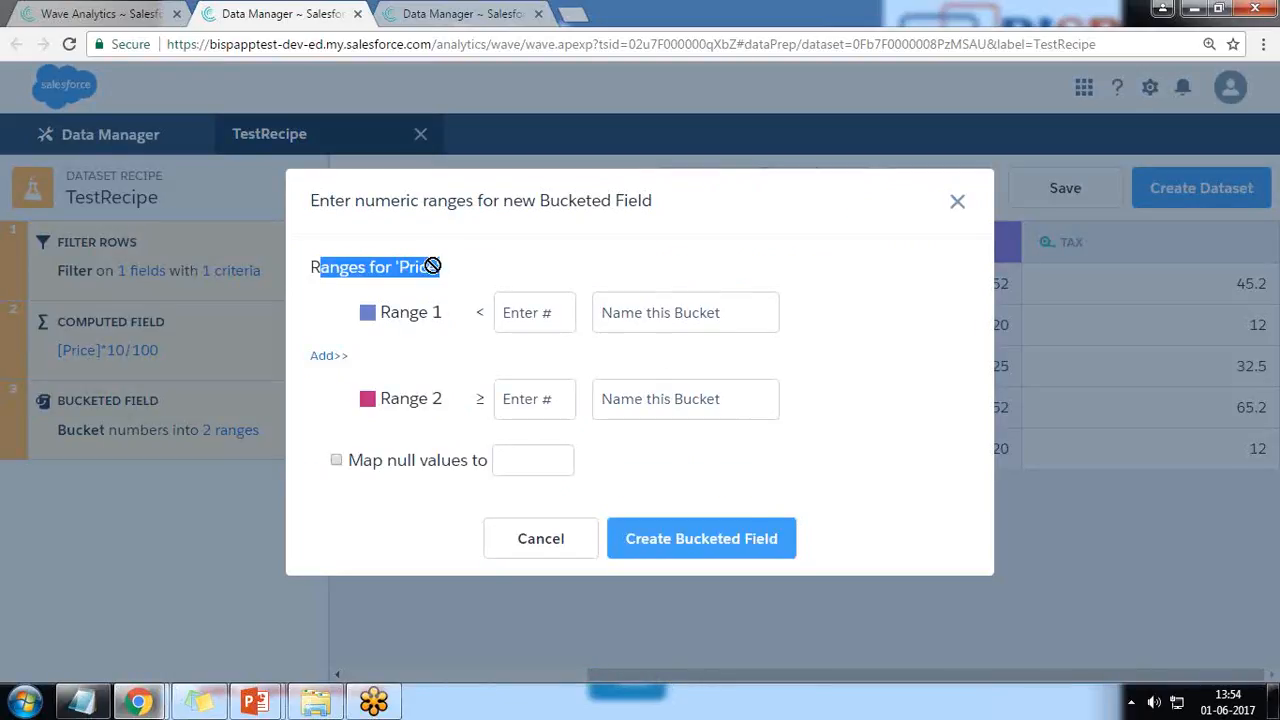
drag(314, 266, 457, 266)
click(665, 316)
click(547, 313)
text(300)
key(Tab)
text(L)
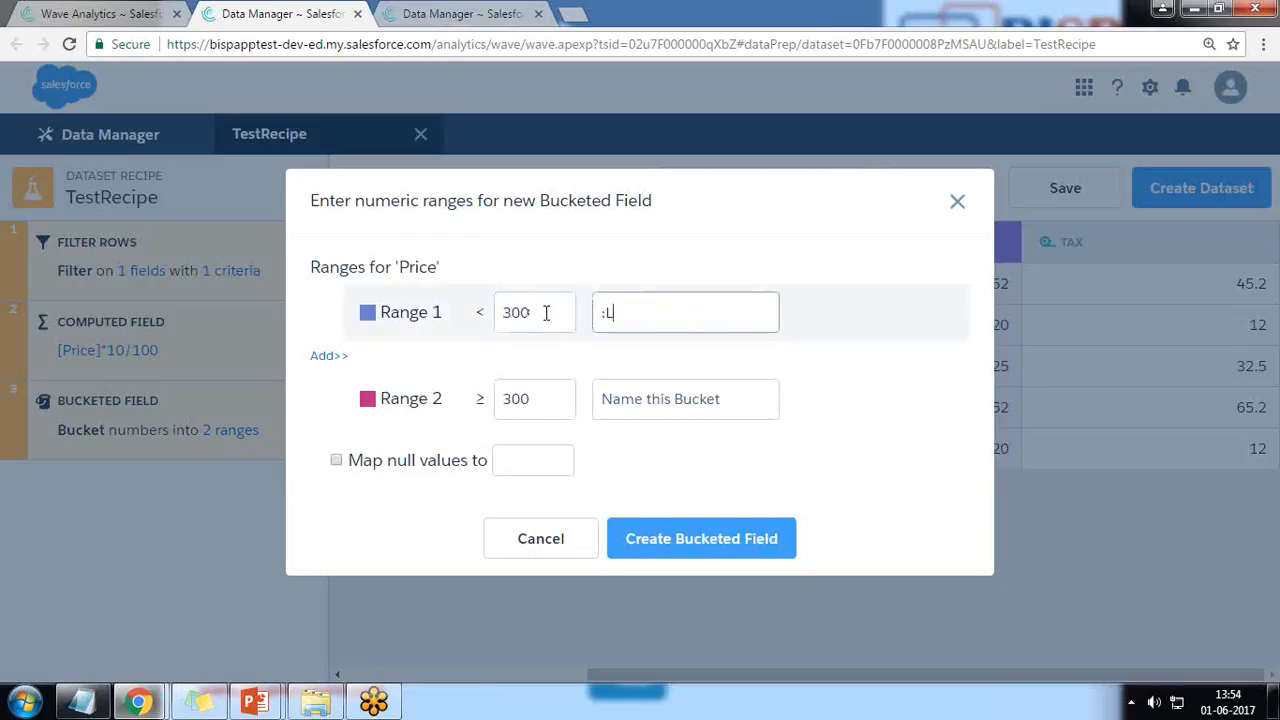
text(ow)
key(Tab)
key(Tab)
text(High)
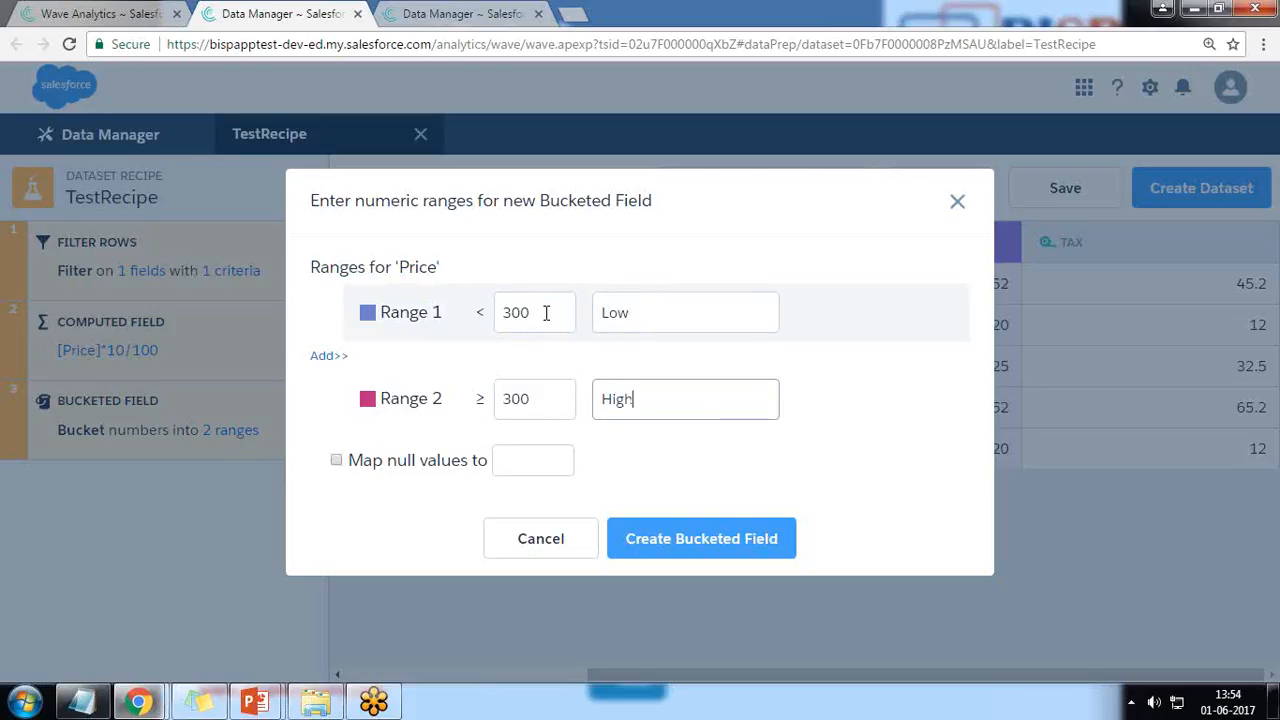
click(722, 534)
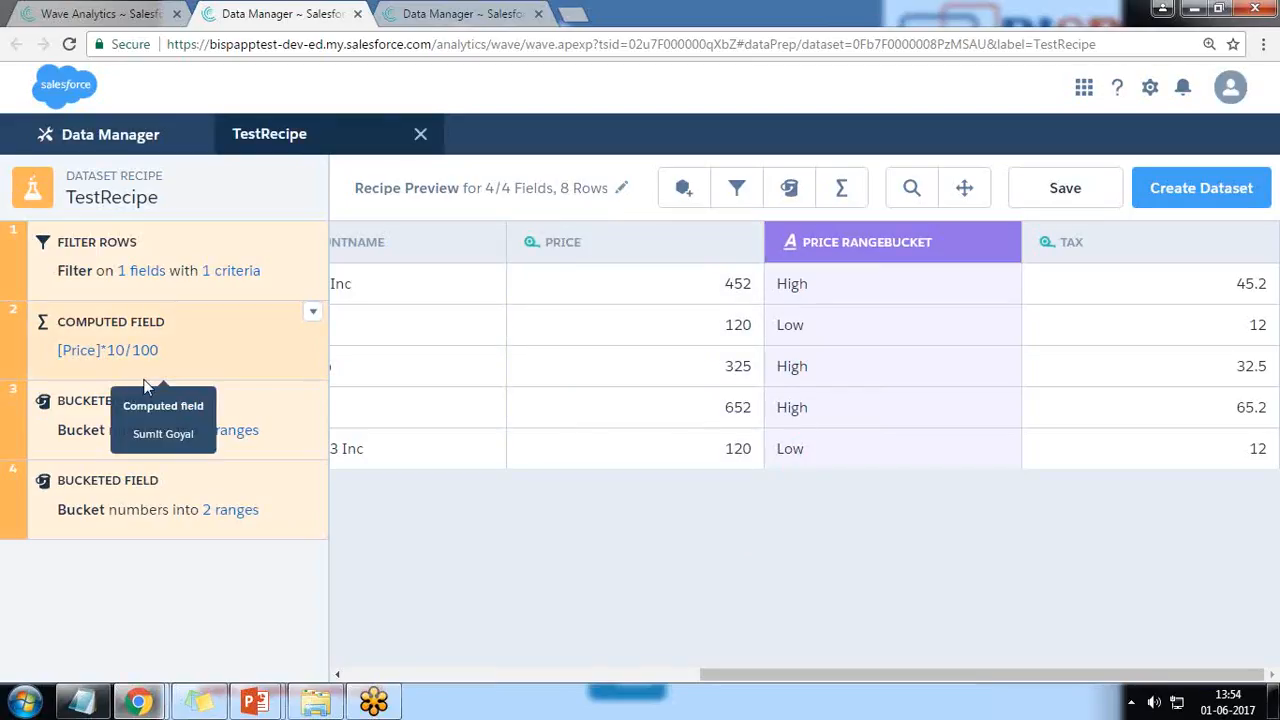
Step: Check which bucketed field transformation is based on Tax and remove it from the recipe
click(313, 392)
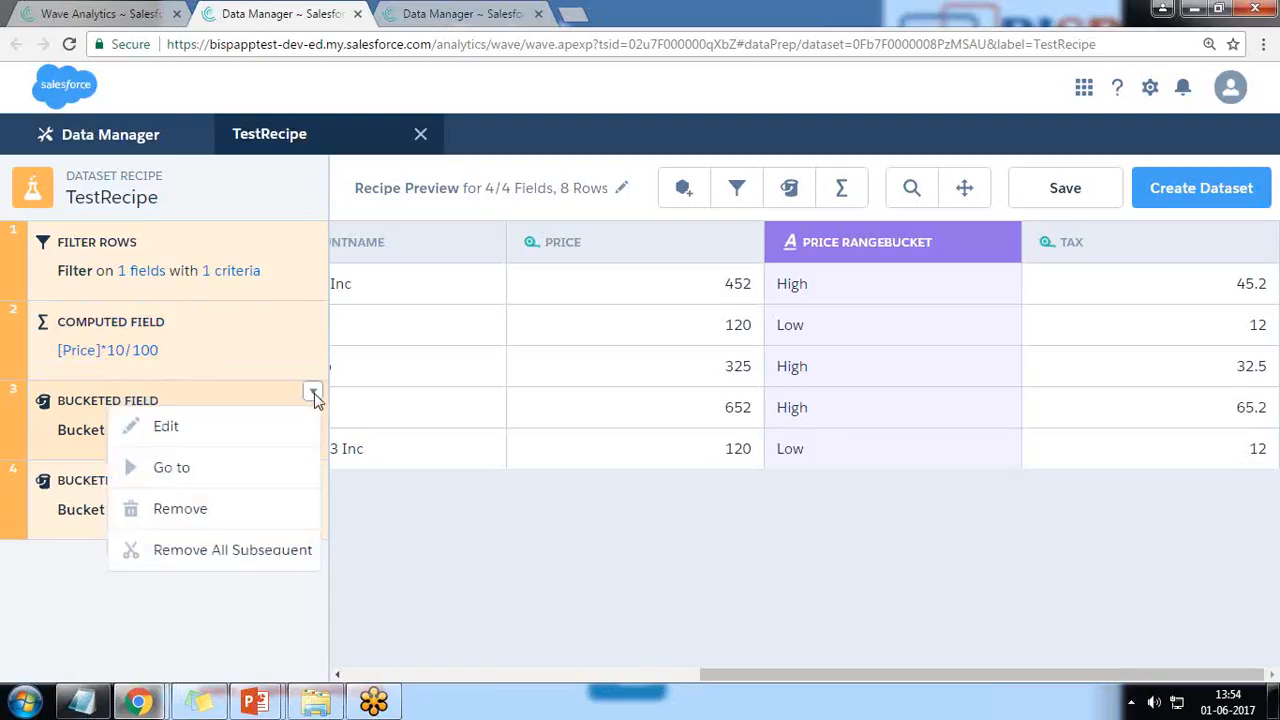
click(75, 617)
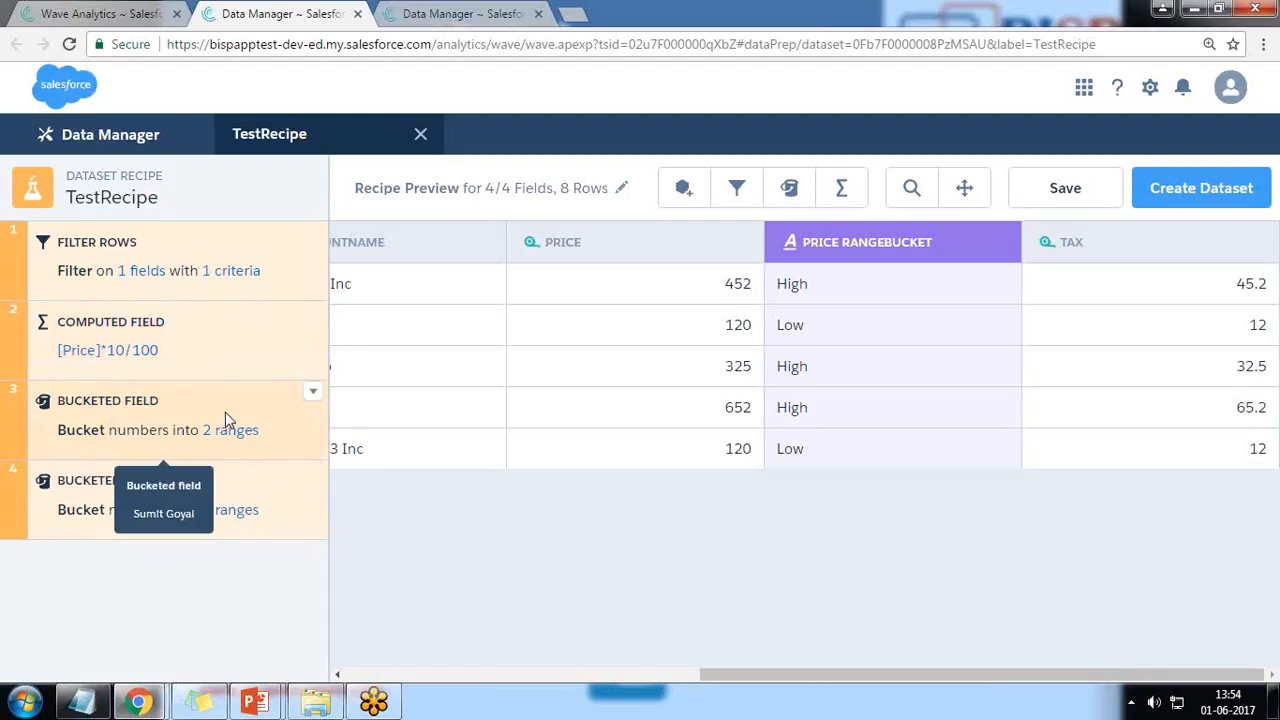
click(126, 406)
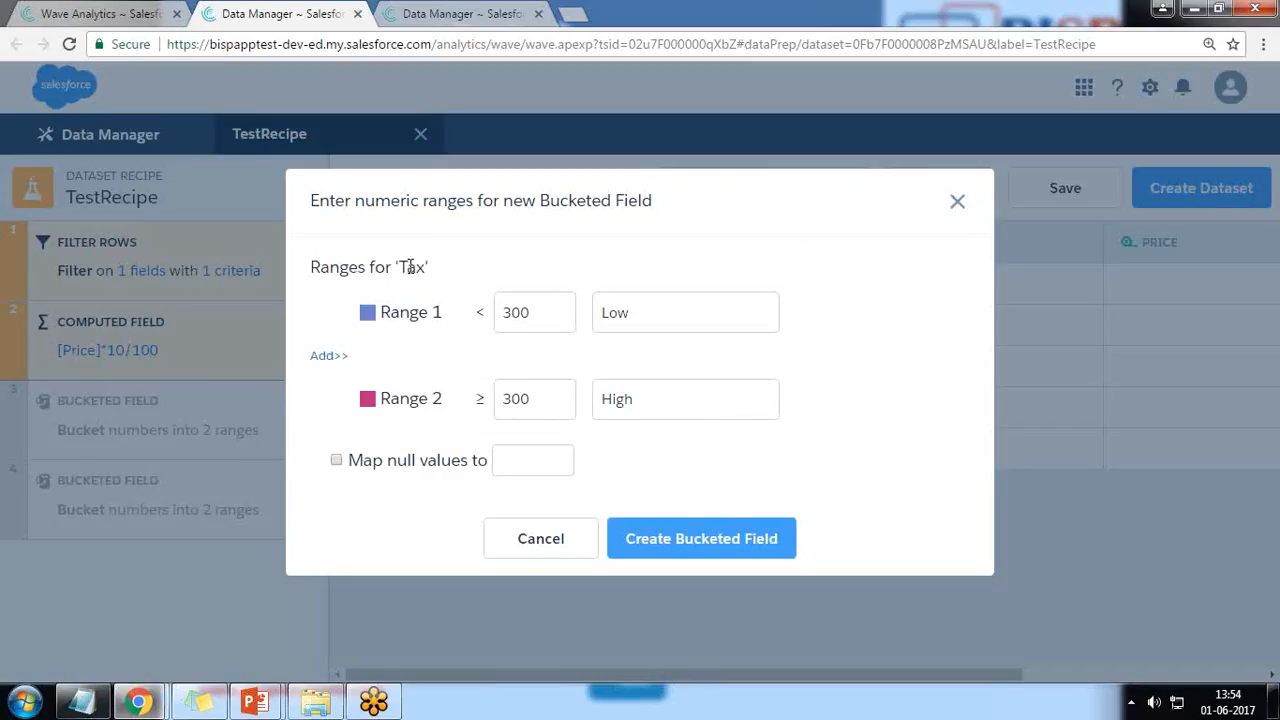
click(957, 201)
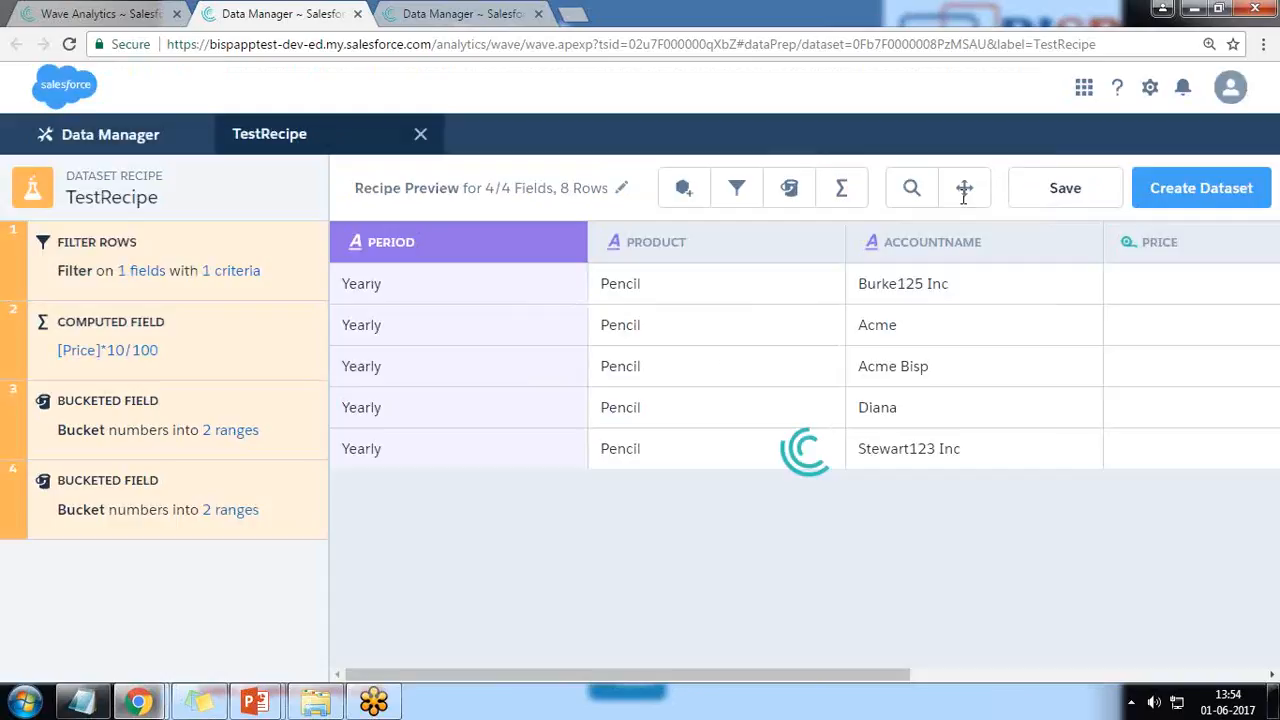
click(312, 391)
click(182, 510)
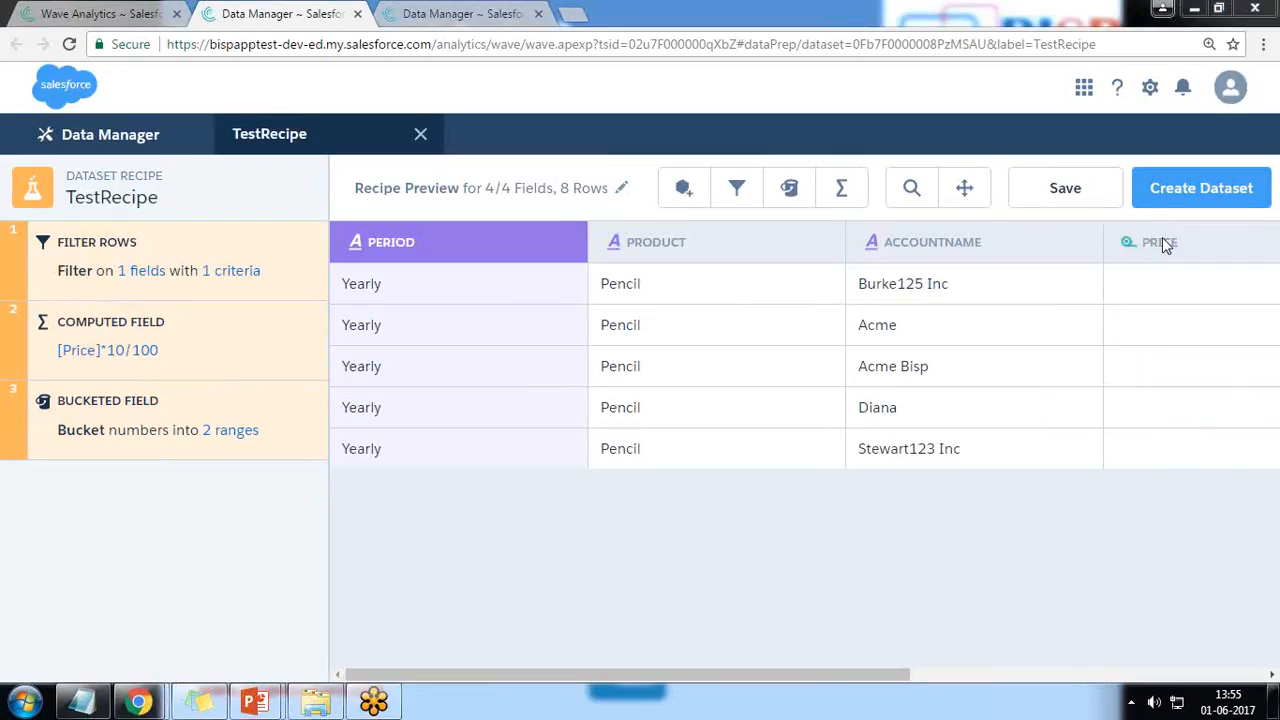
Step: Start creating the dataset from the recipe with all fields selected and My Private App as the target app
click(1200, 190)
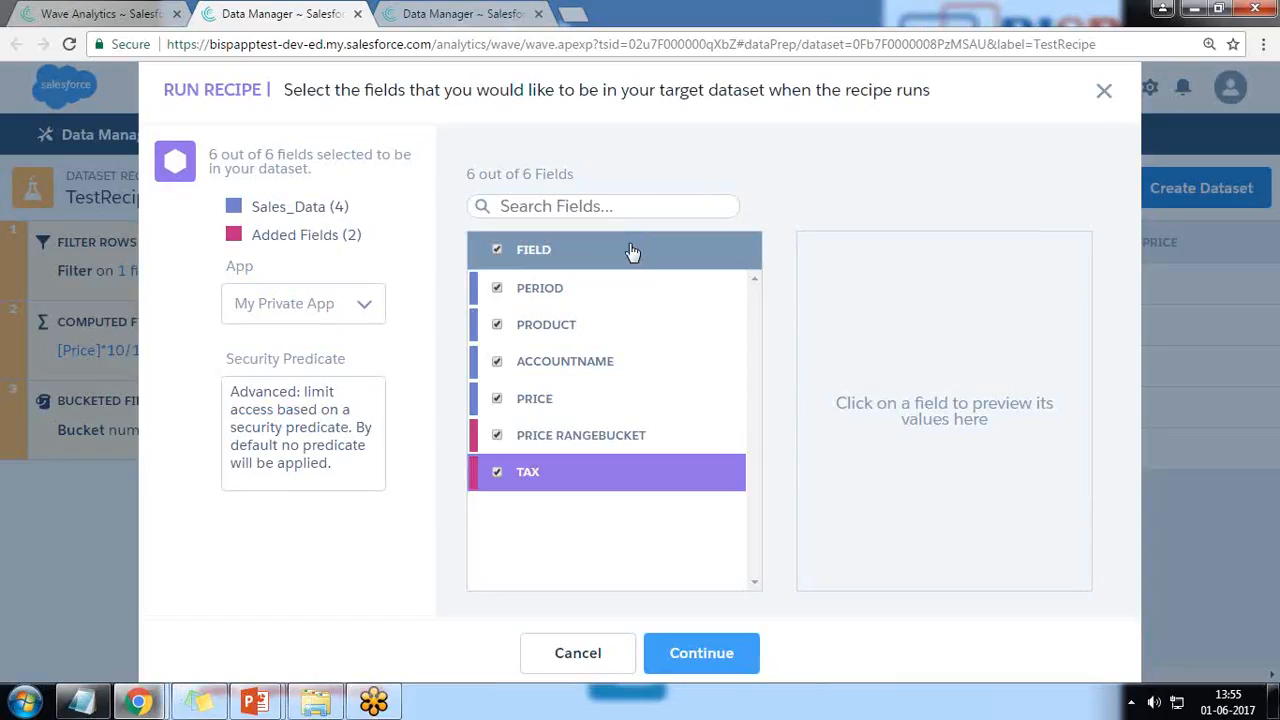
click(700, 653)
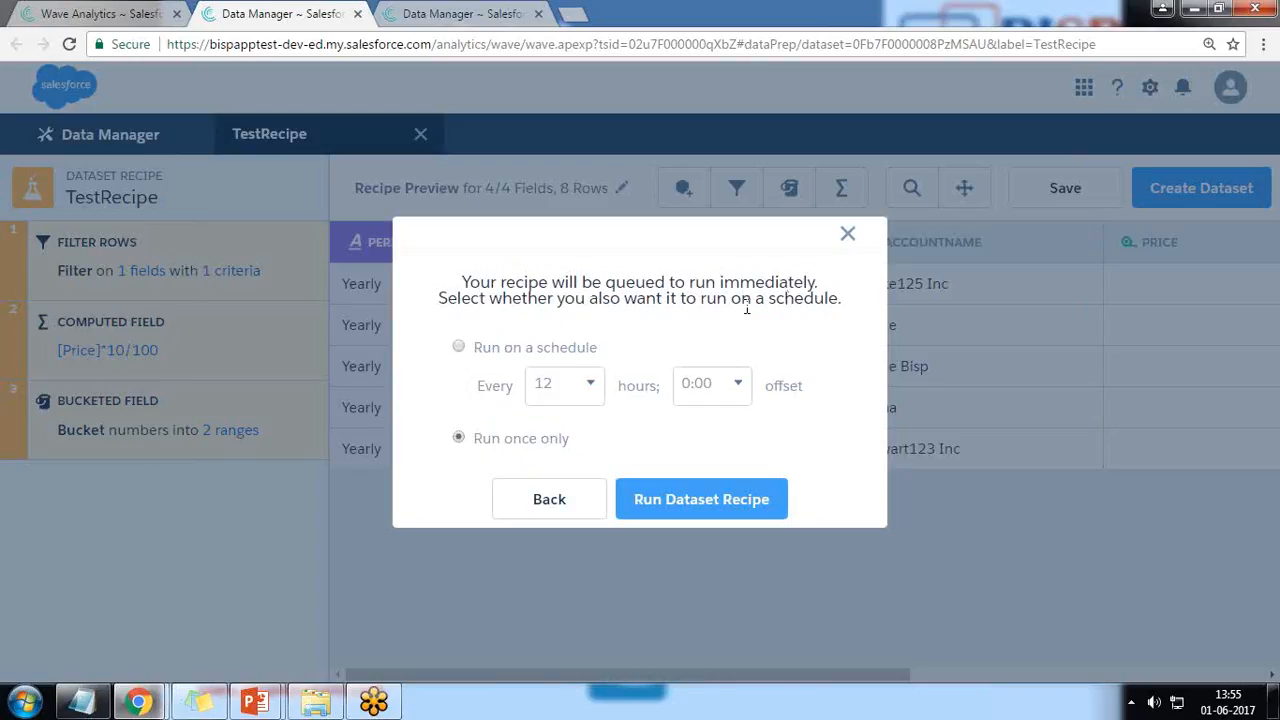
drag(477, 438, 570, 447)
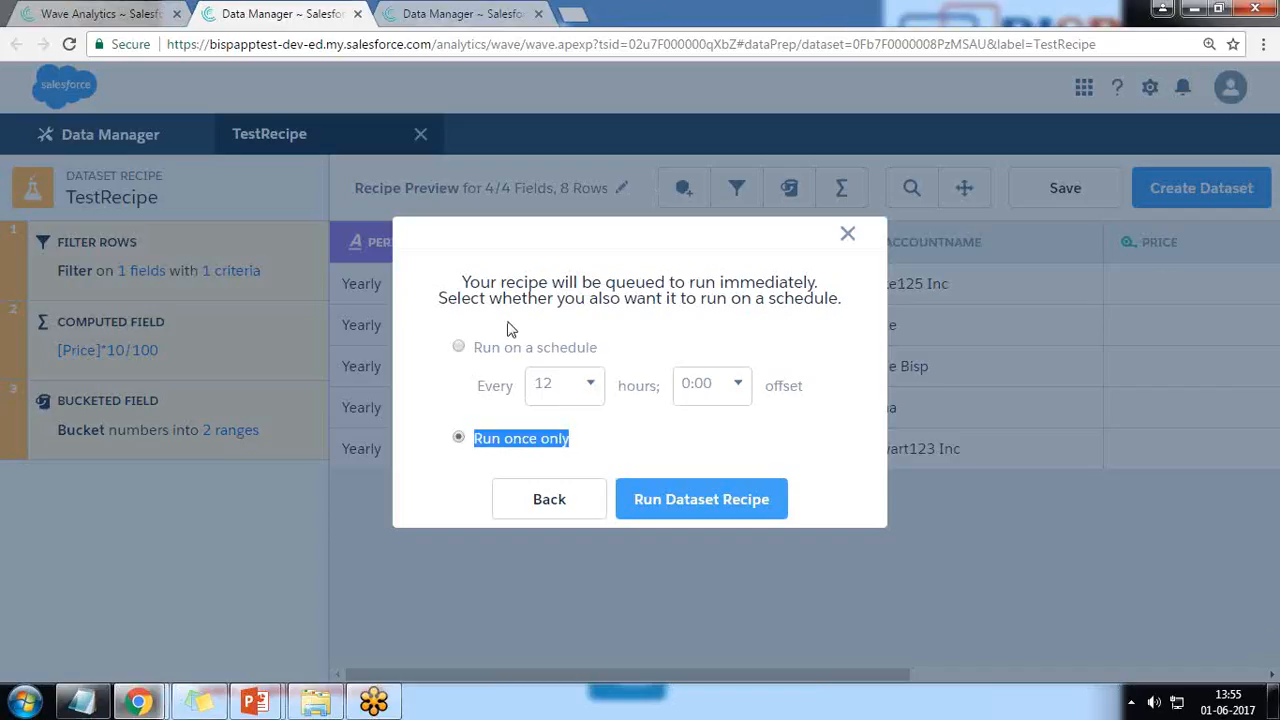
click(459, 347)
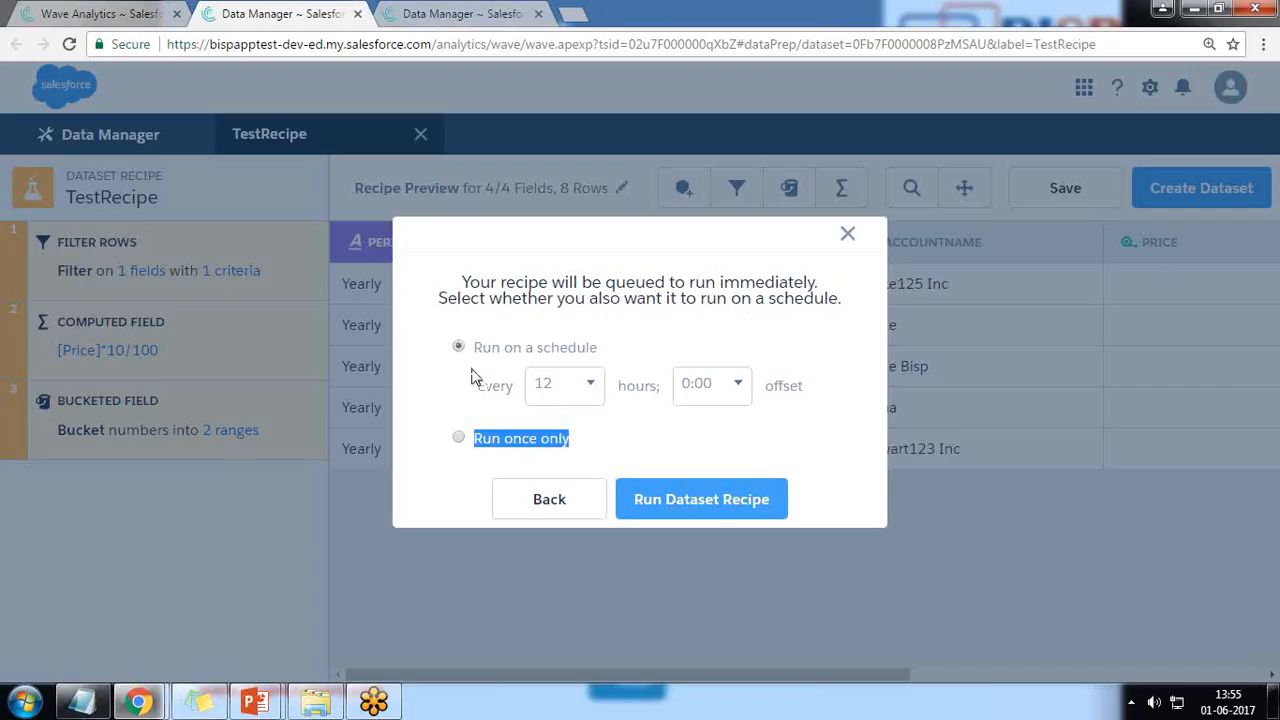
click(590, 388)
click(530, 421)
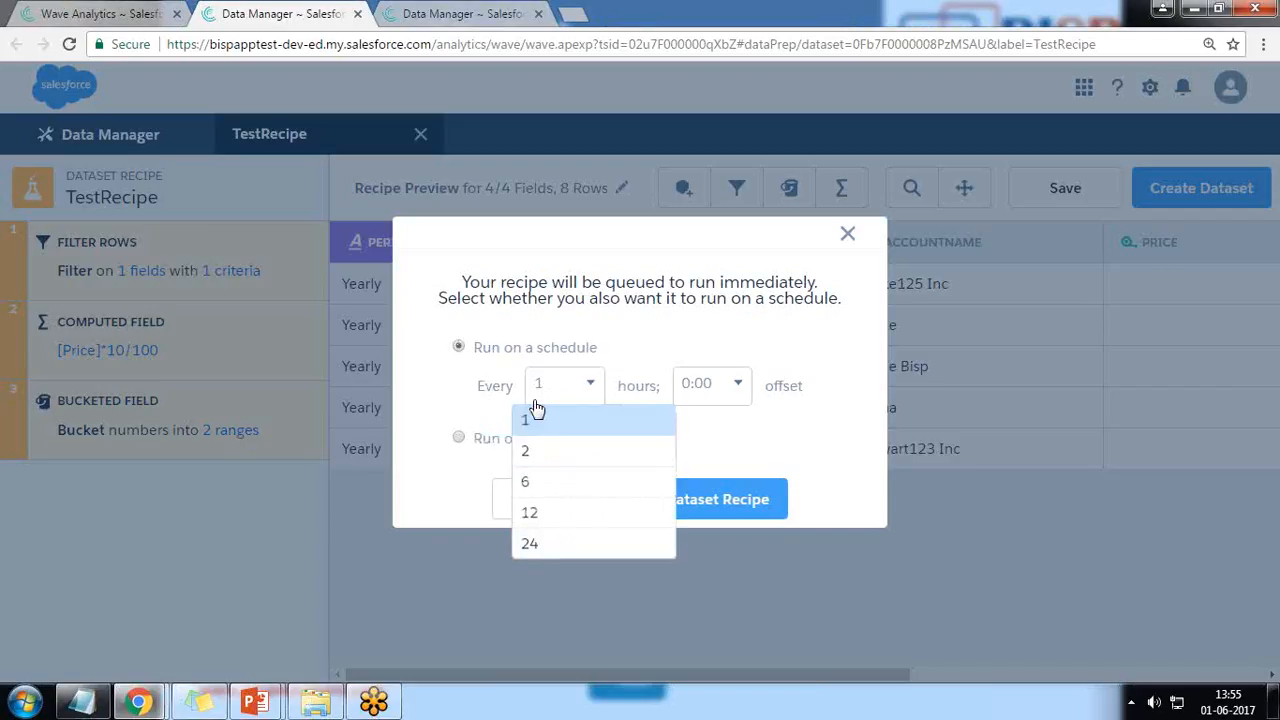
Step: Set the recipe to run once only and run it
click(459, 438)
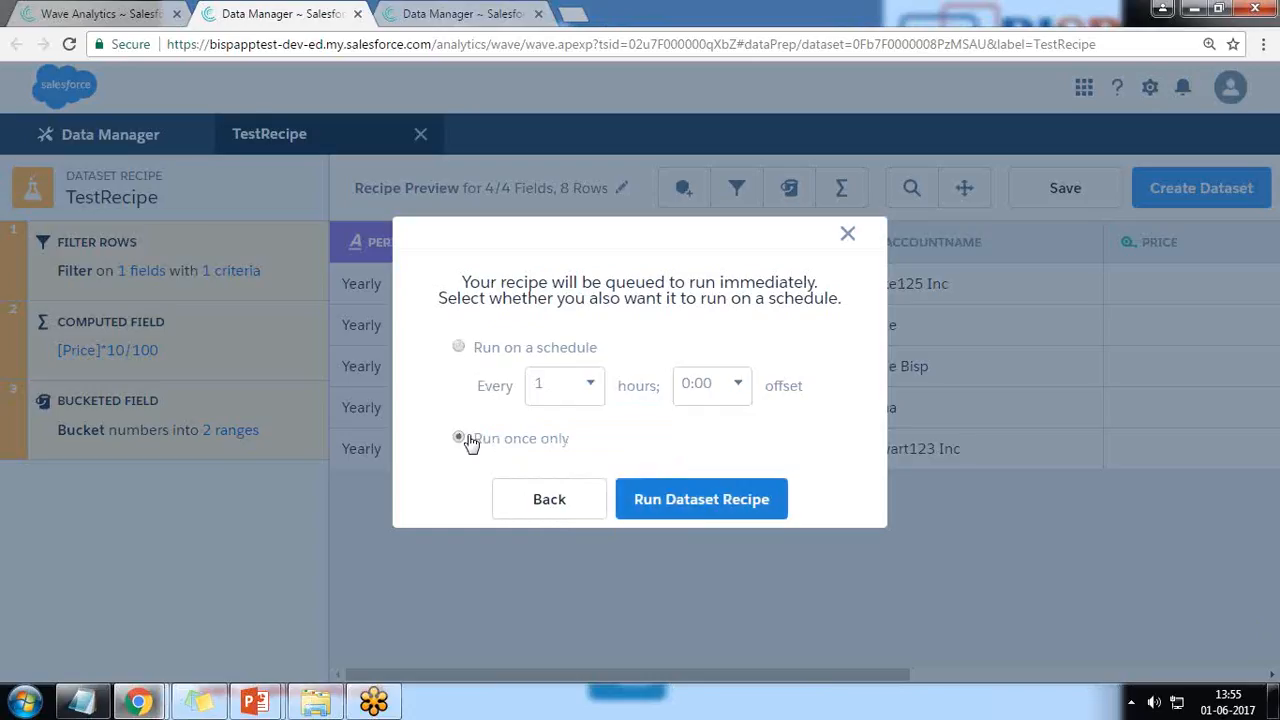
click(669, 501)
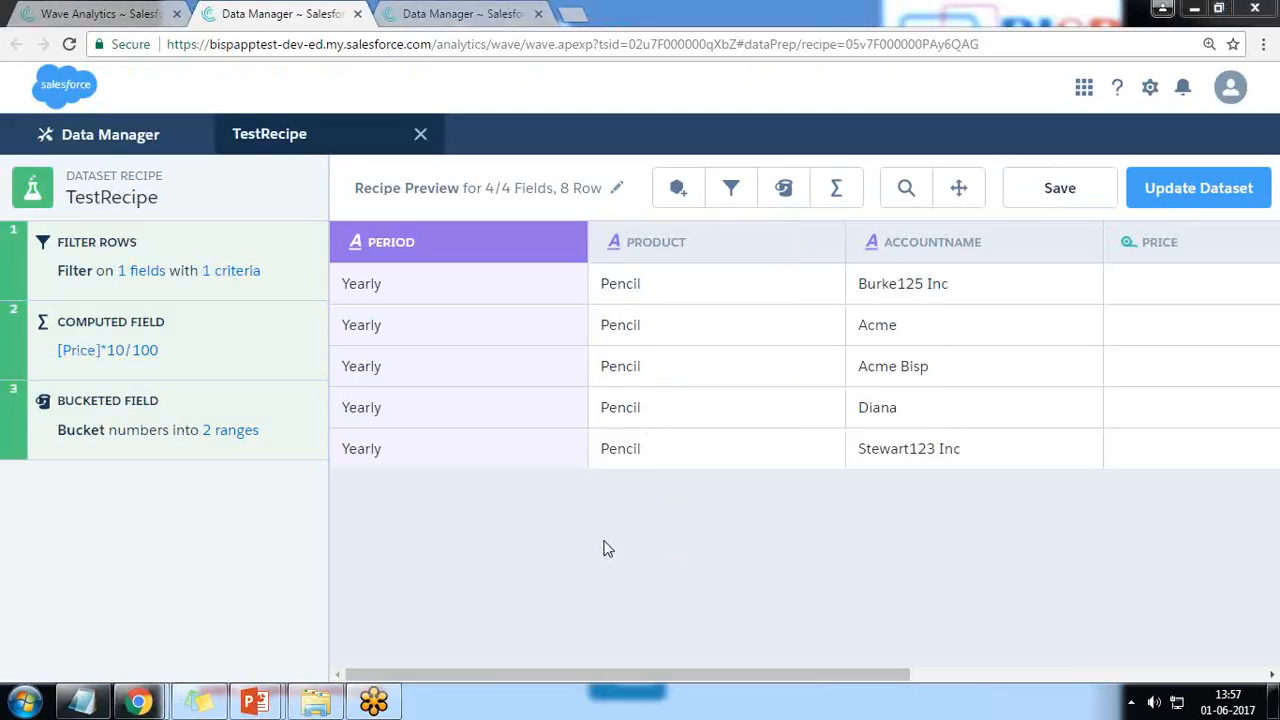
Step: Switch to Wave Analytics, open the TestRecipe dataset and display its rows as a Values Table
click(124, 14)
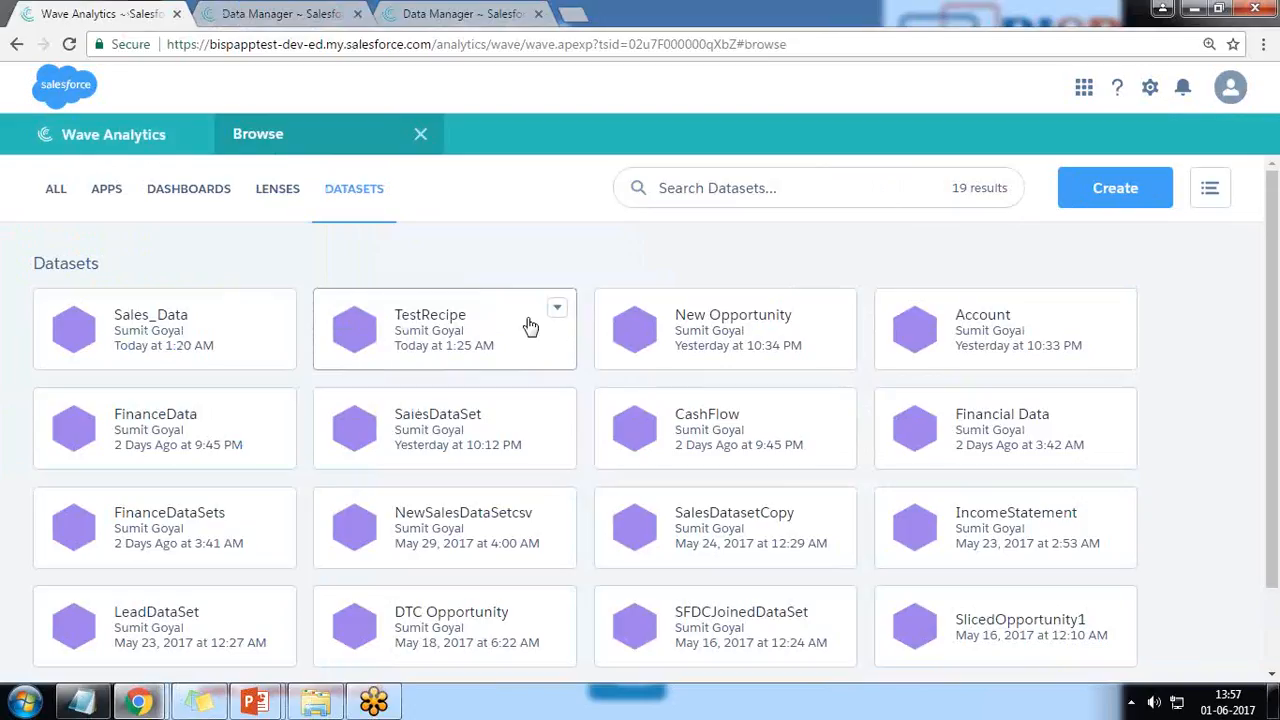
click(440, 333)
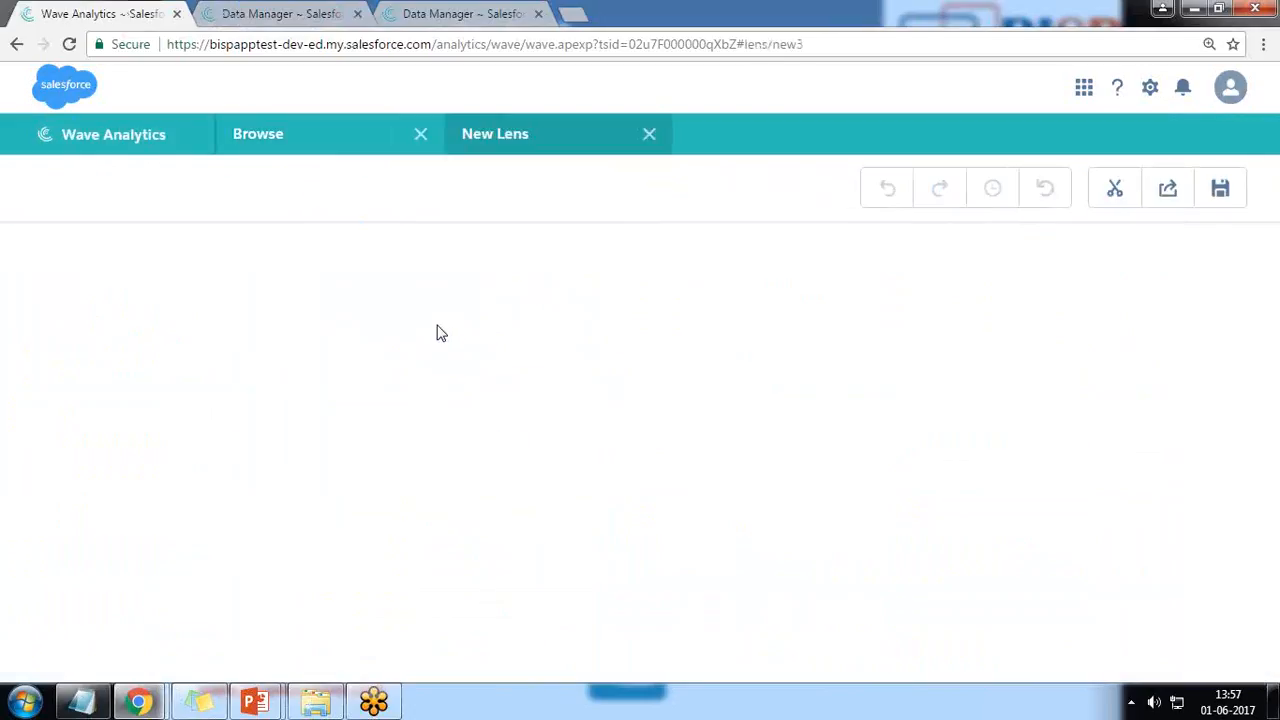
click(487, 276)
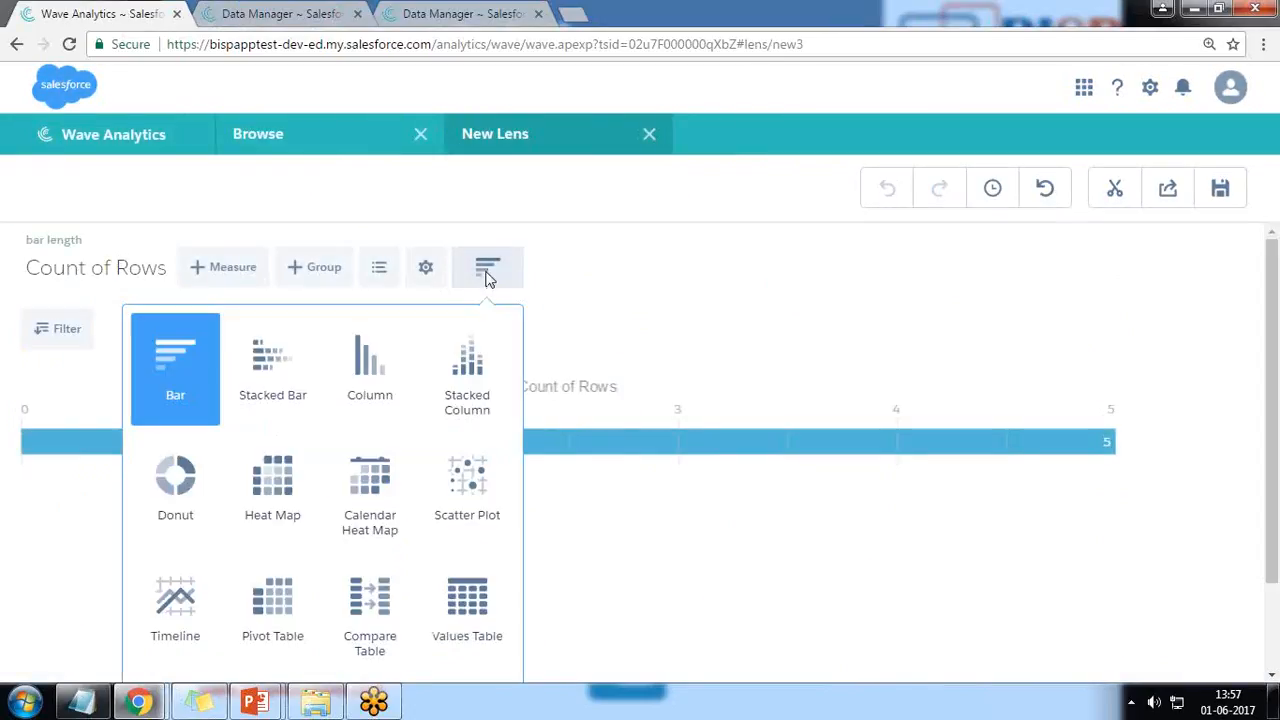
click(467, 625)
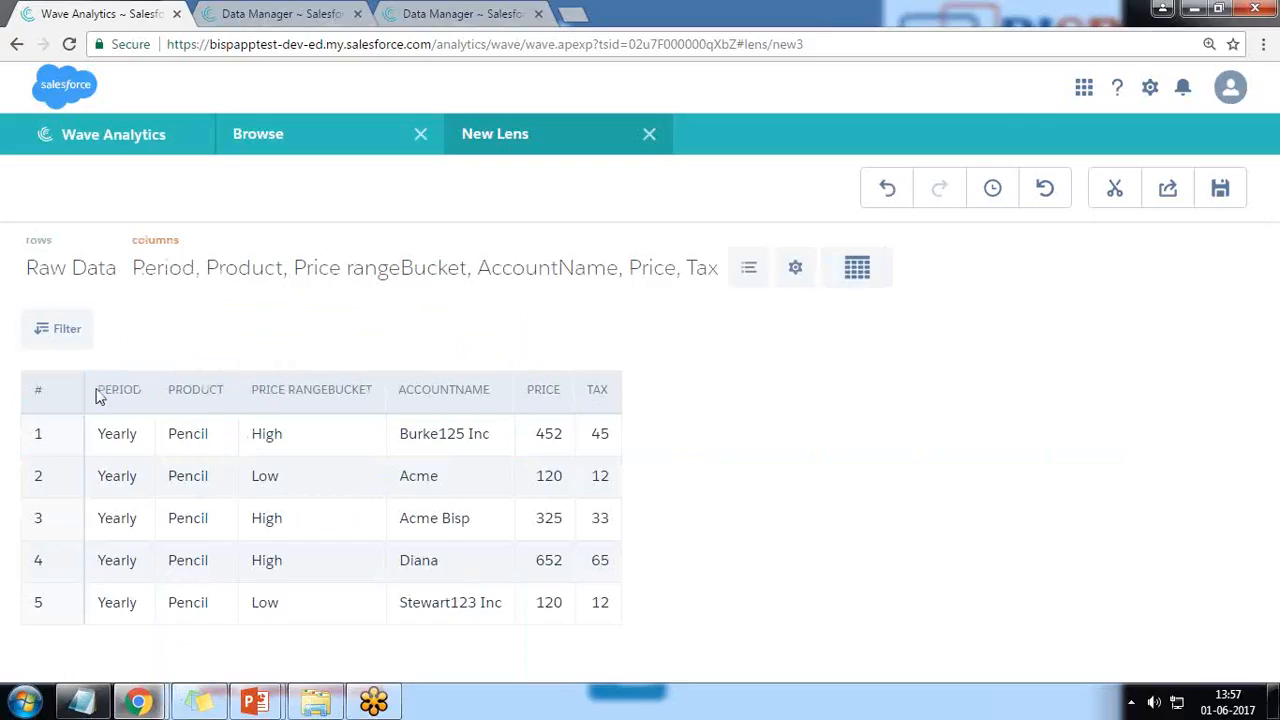